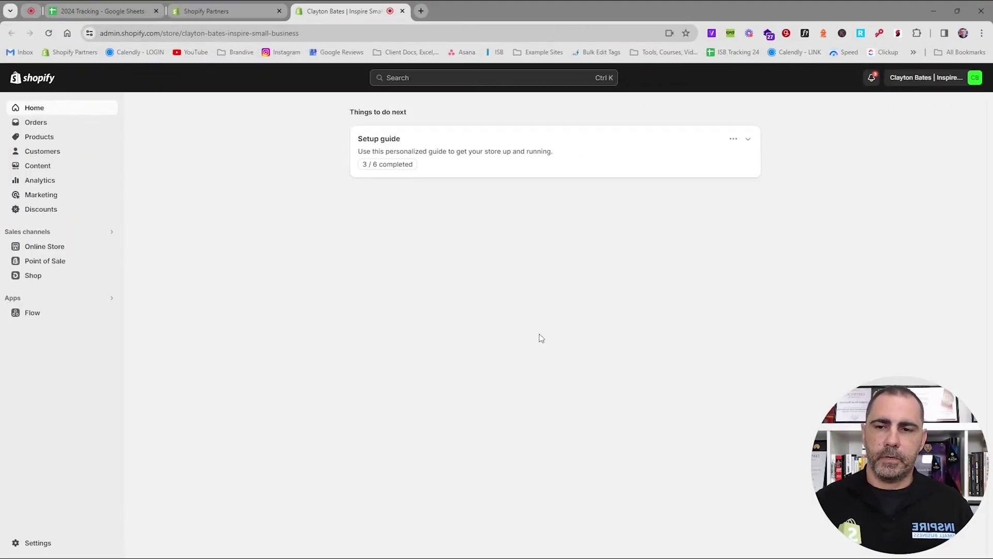
Open the General shipping rates profile in the store's shipping and delivery settings
click(36, 542)
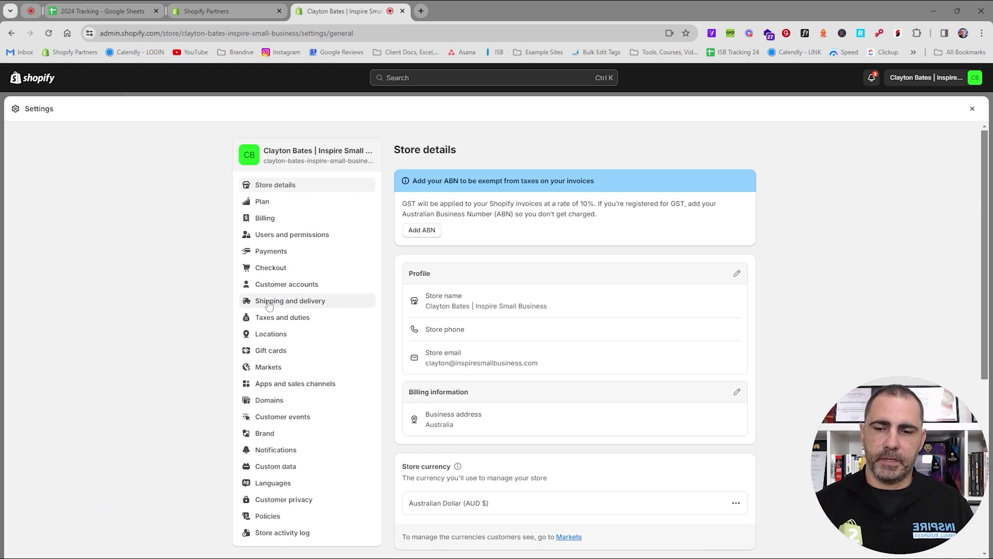
click(331, 302)
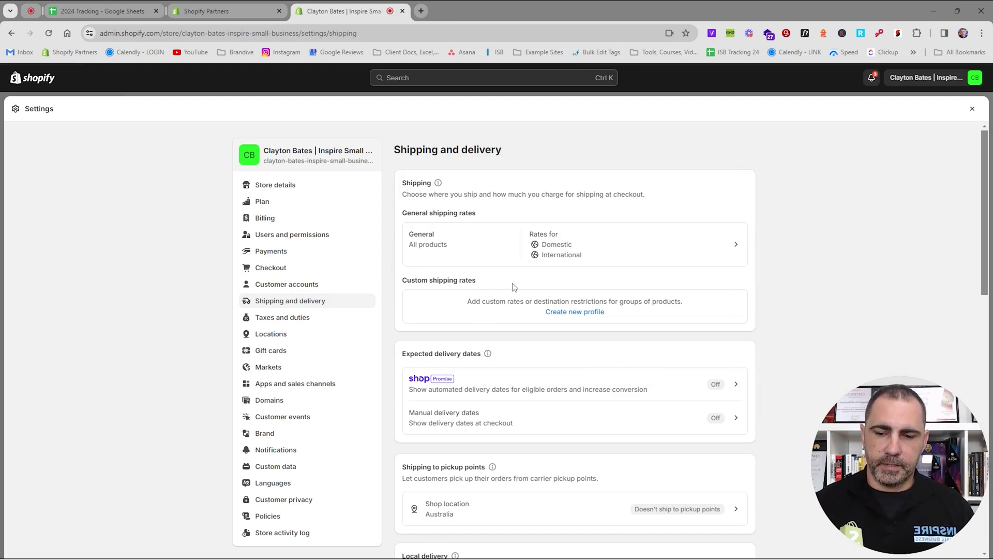
scroll(517, 287, down, 7)
scroll(555, 296, up, 7)
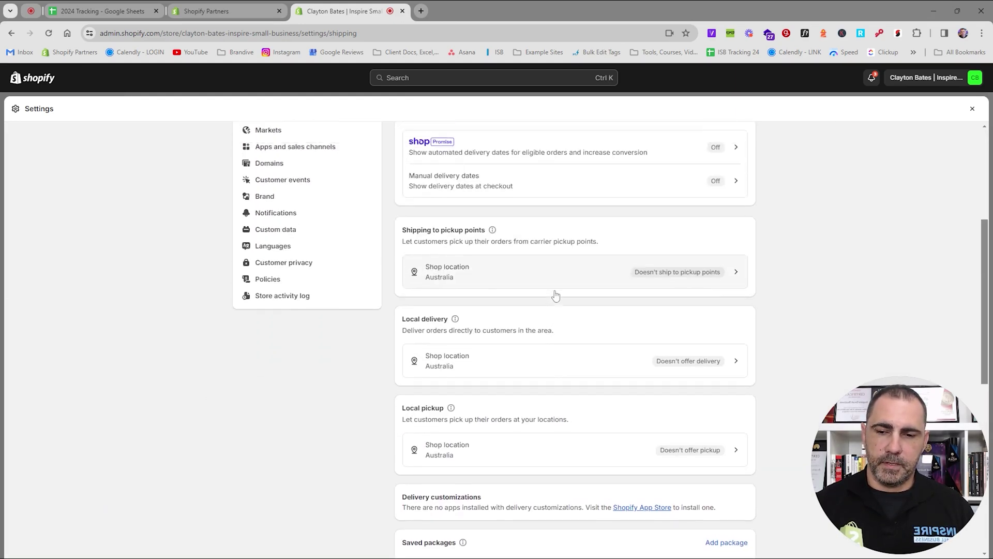
drag(476, 213, 402, 217)
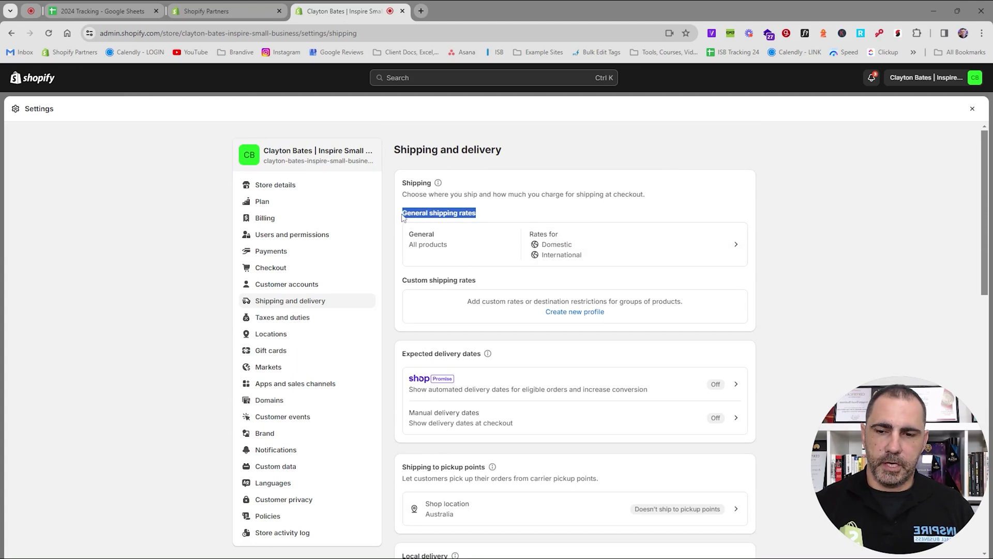
click(477, 249)
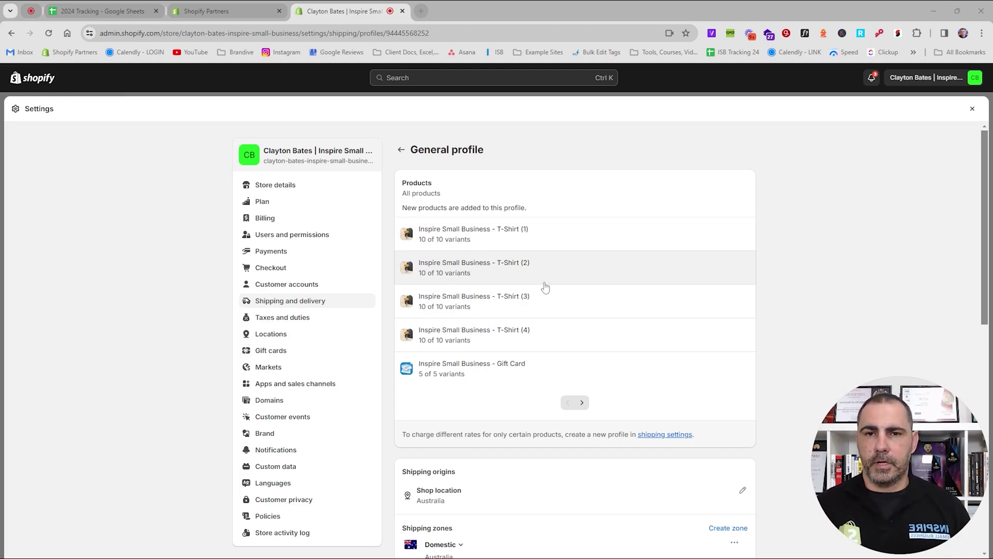
Examine the general profile's shipping origins, shipping zones and the existing domestic and international rates
scroll(563, 256, down, 4)
scroll(563, 260, down, 2)
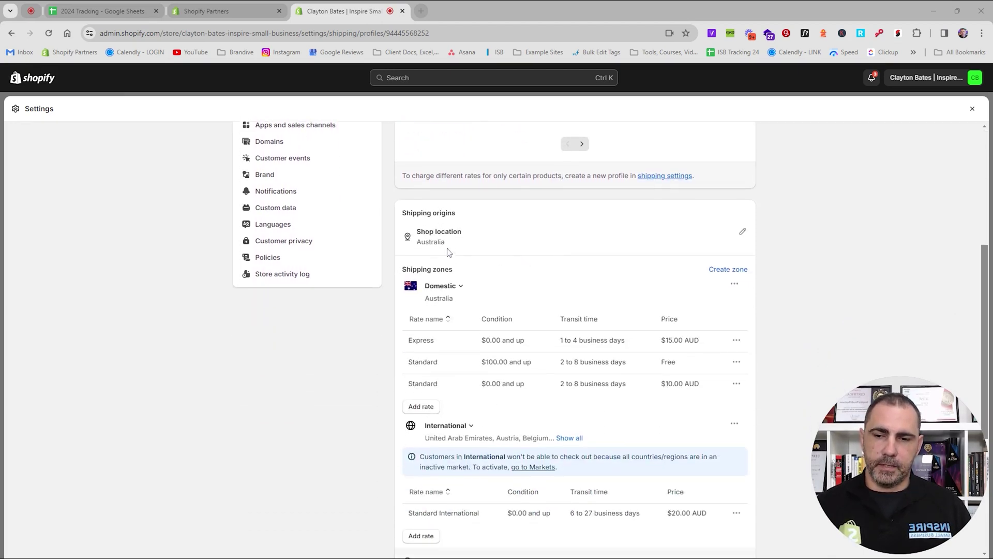
drag(403, 213, 462, 217)
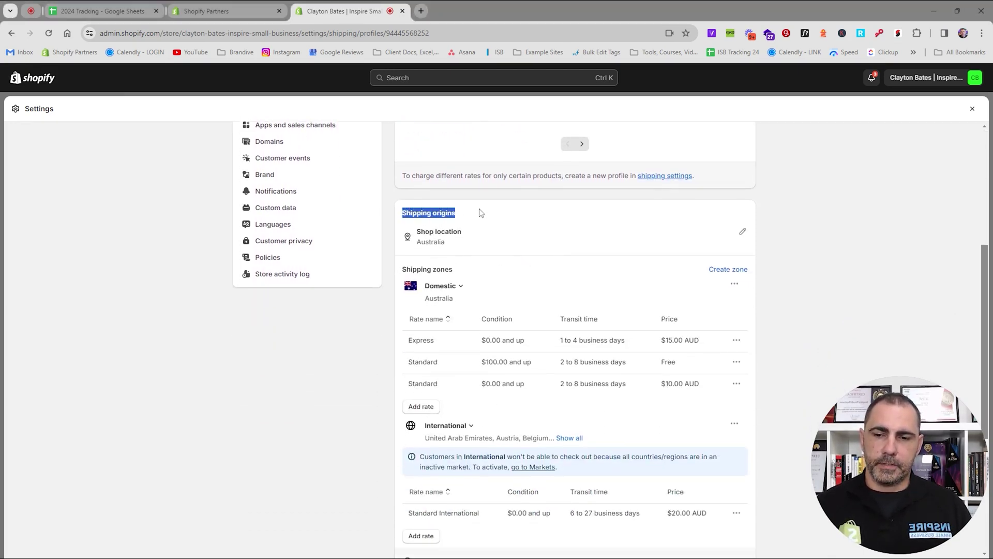
click(479, 209)
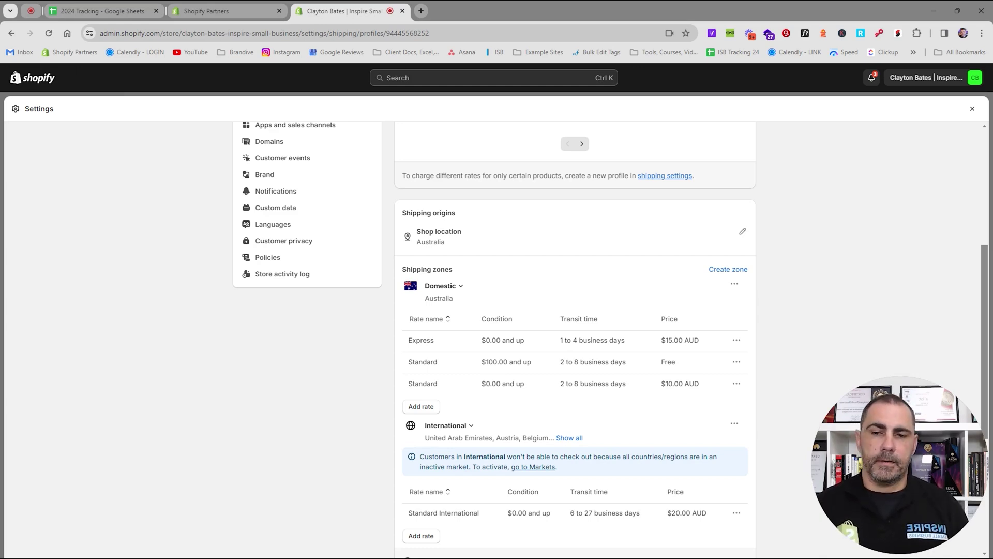
scroll(522, 290, down, 3)
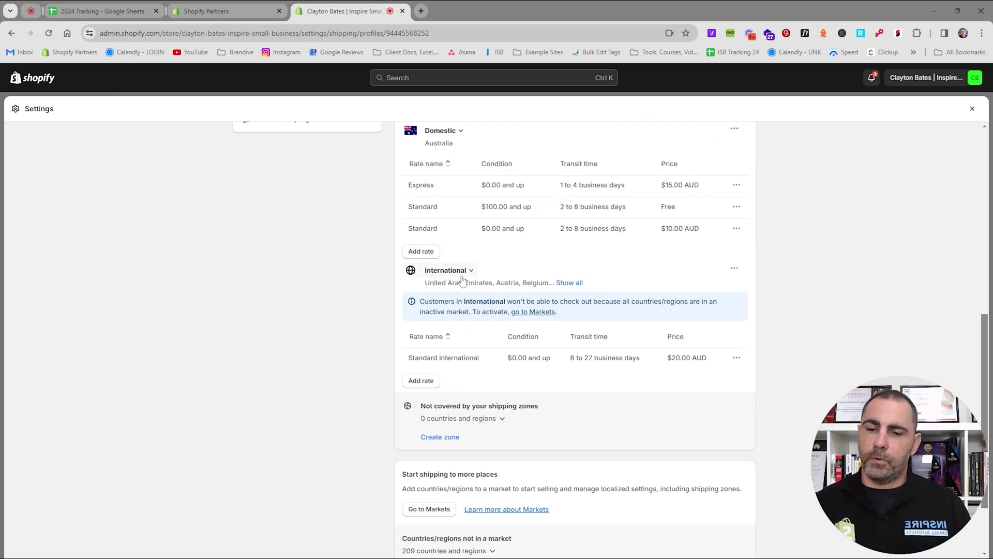
scroll(737, 263, up, 2)
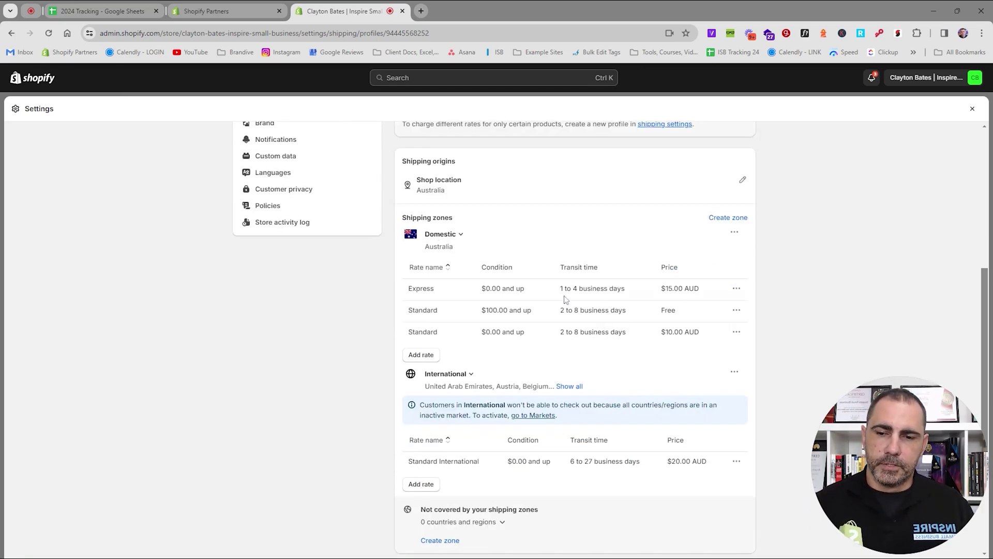
mouse_move(408, 288)
mouse_down()
mouse_move(714, 333)
mouse_move(396, 295)
mouse_up()
click(415, 294)
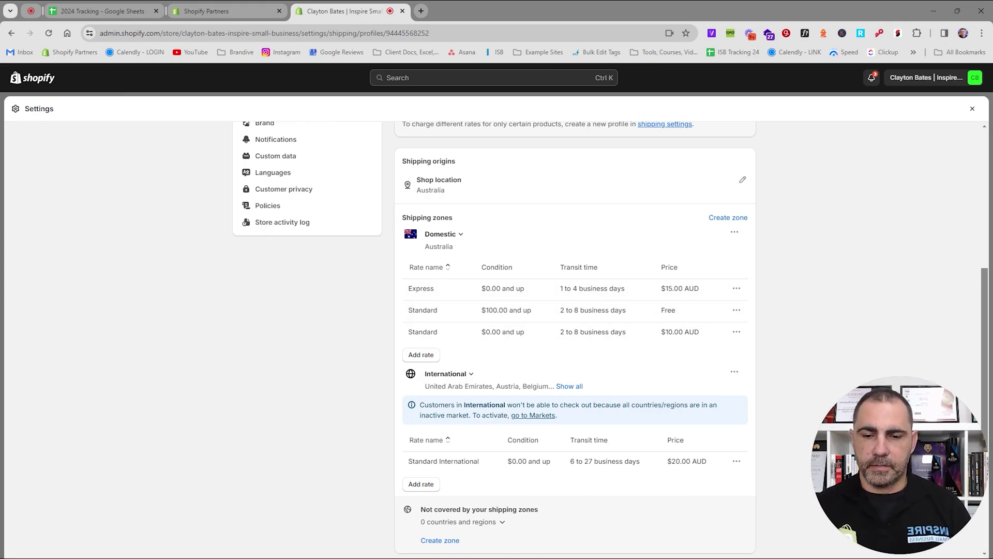
Delete all existing shipping rates from the Domestic and International zones
click(746, 334)
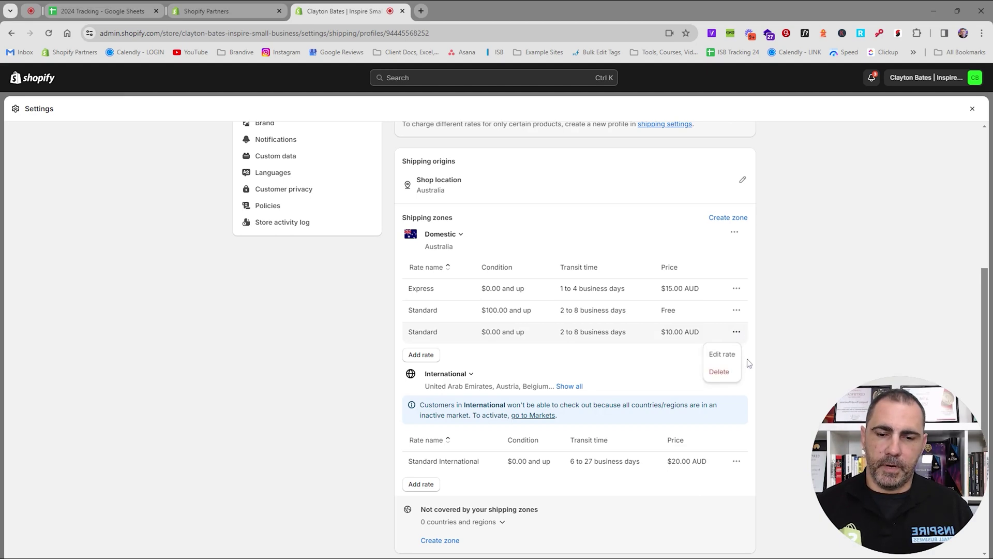
click(721, 372)
click(736, 288)
click(714, 326)
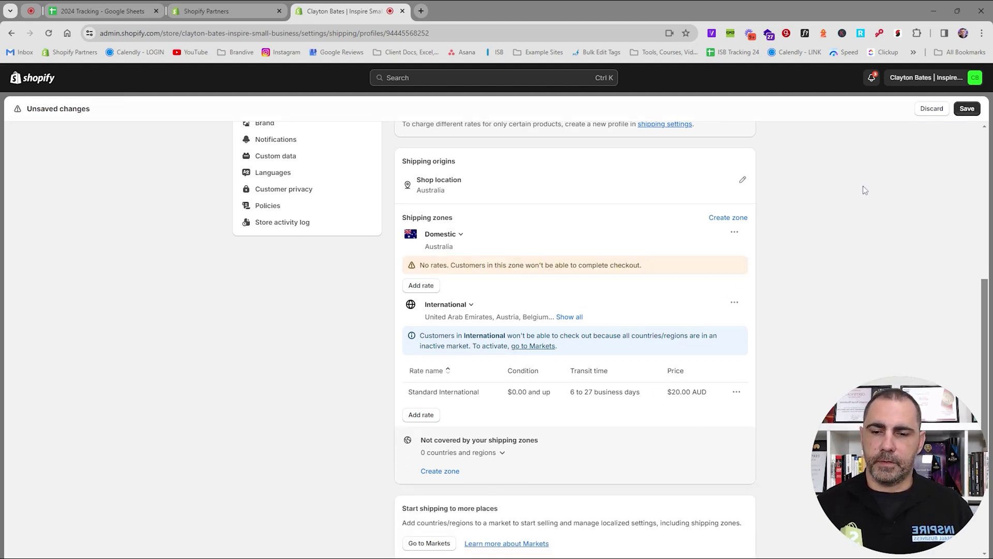
click(736, 391)
click(720, 433)
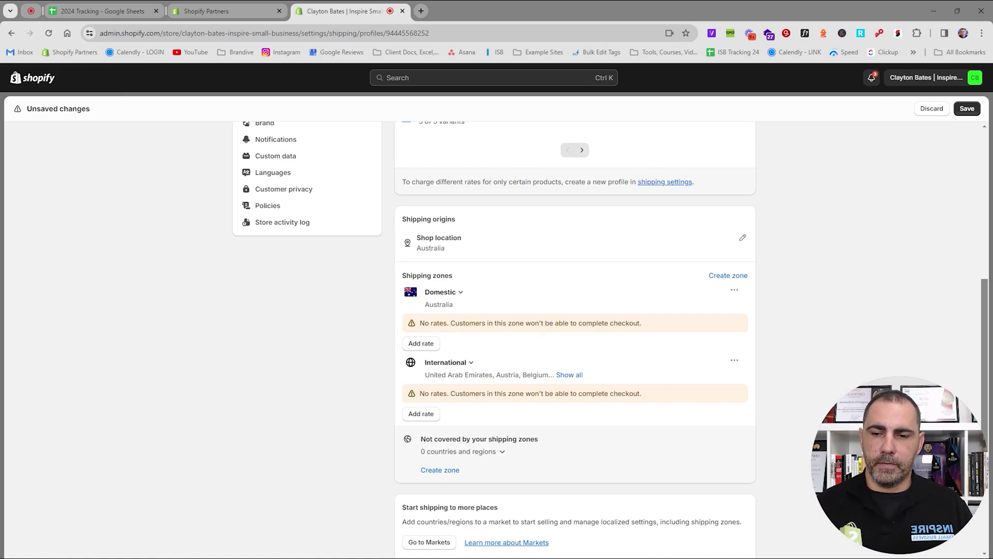
Start a new flat rate for the Domestic zone, using the Custom shipping rate named "Standard Shipping"
click(422, 344)
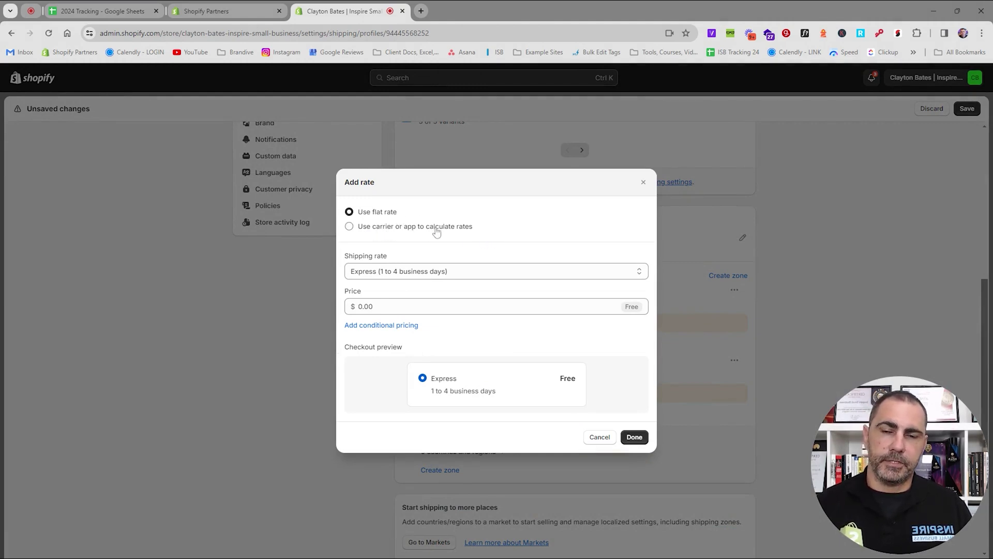
click(377, 275)
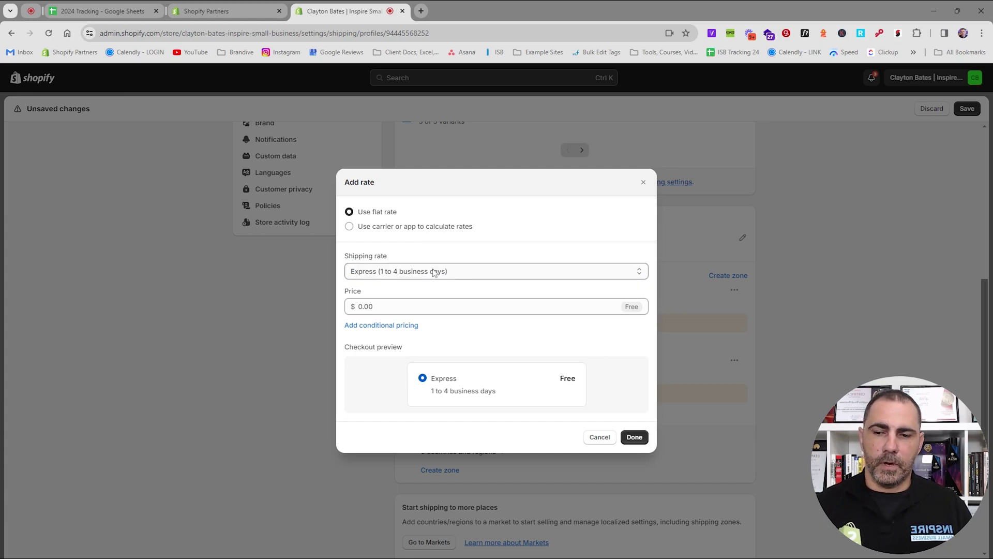
click(422, 284)
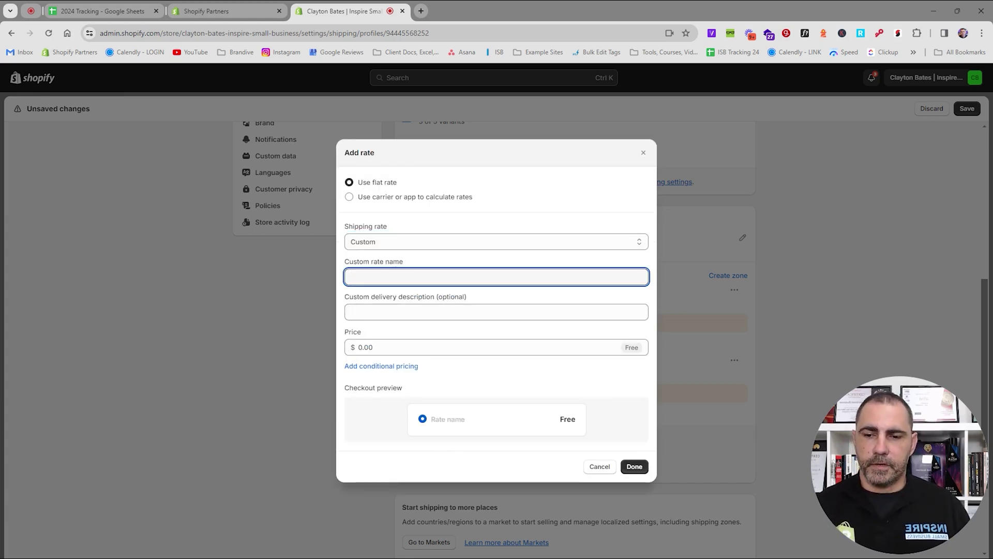
text(Standard Shipping)
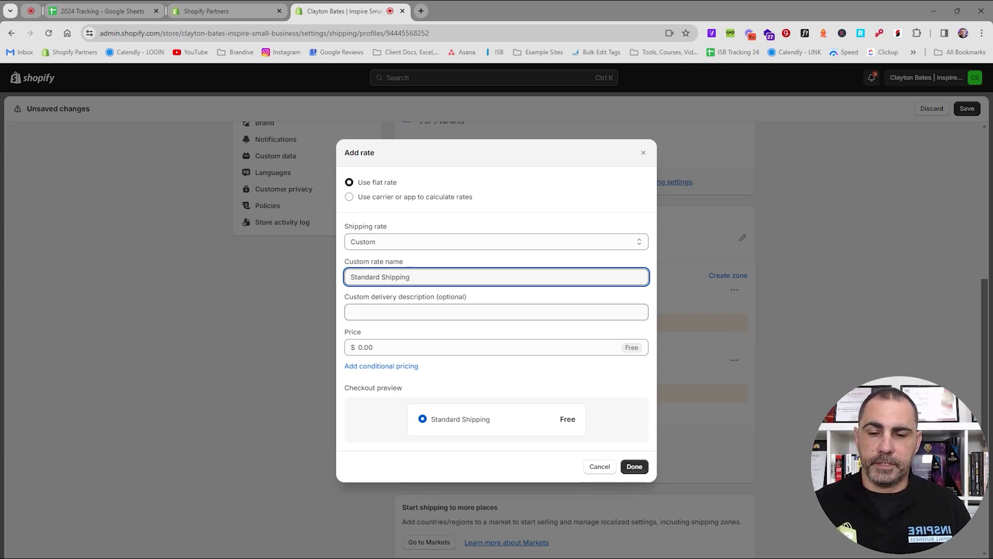
mouse_move(498, 427)
mouse_down()
mouse_move(432, 427)
mouse_move(509, 424)
mouse_up()
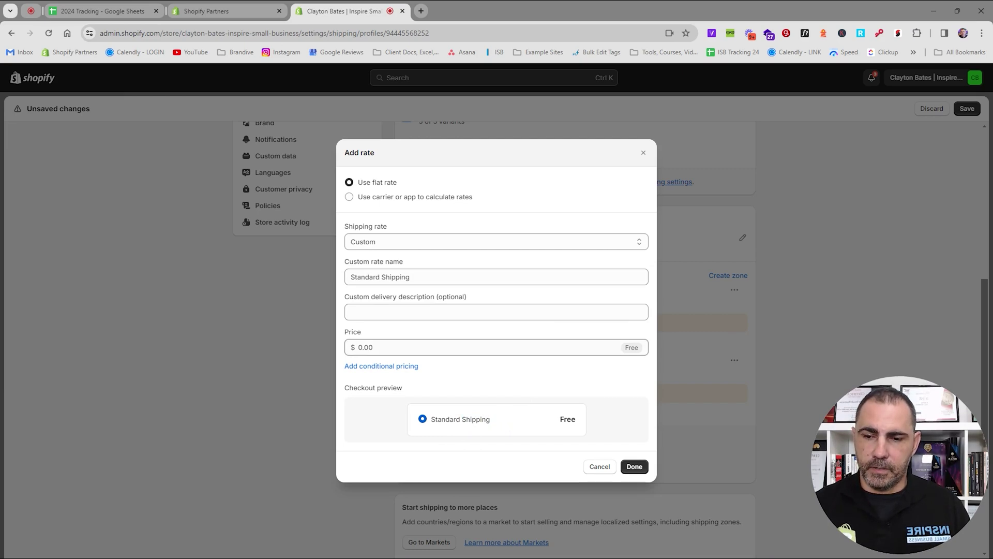
Try the suggested delivery descriptions Made to order, Tracking number provided and Ships next day, and clear the description
click(496, 312)
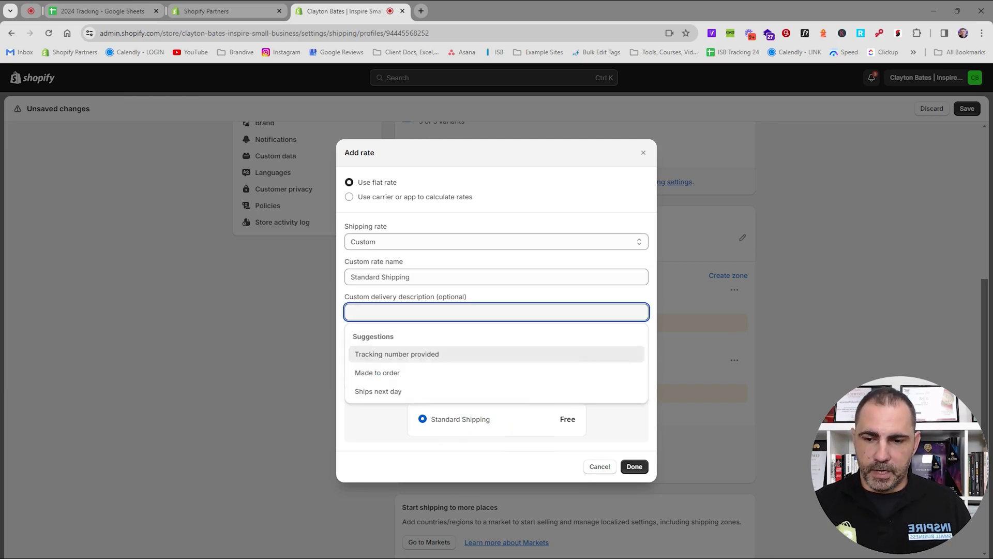
click(418, 378)
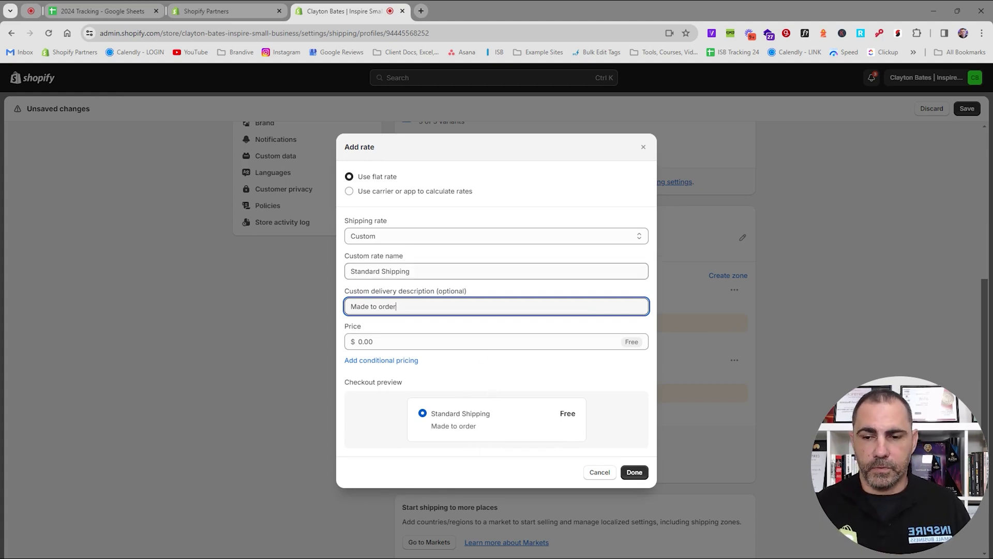
click(430, 305)
click(391, 347)
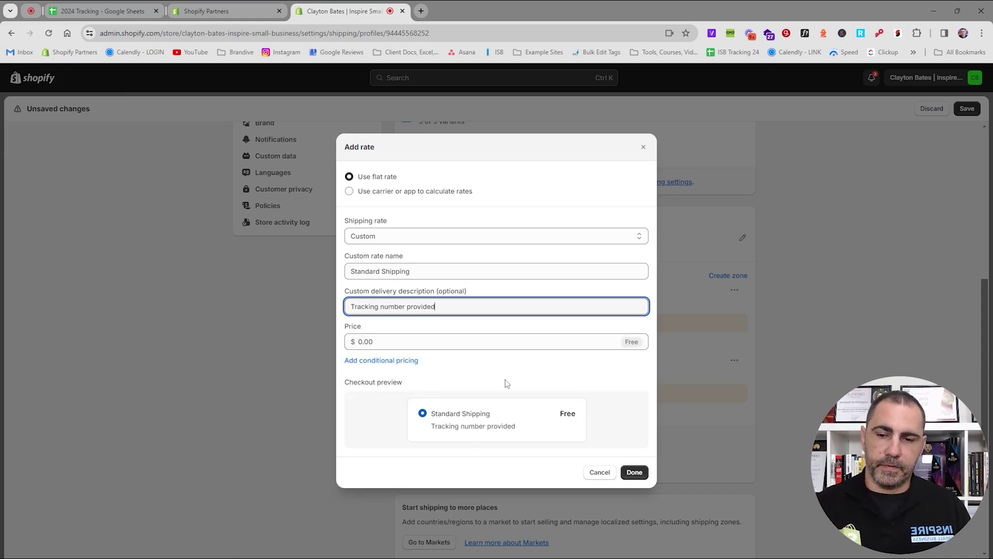
click(427, 308)
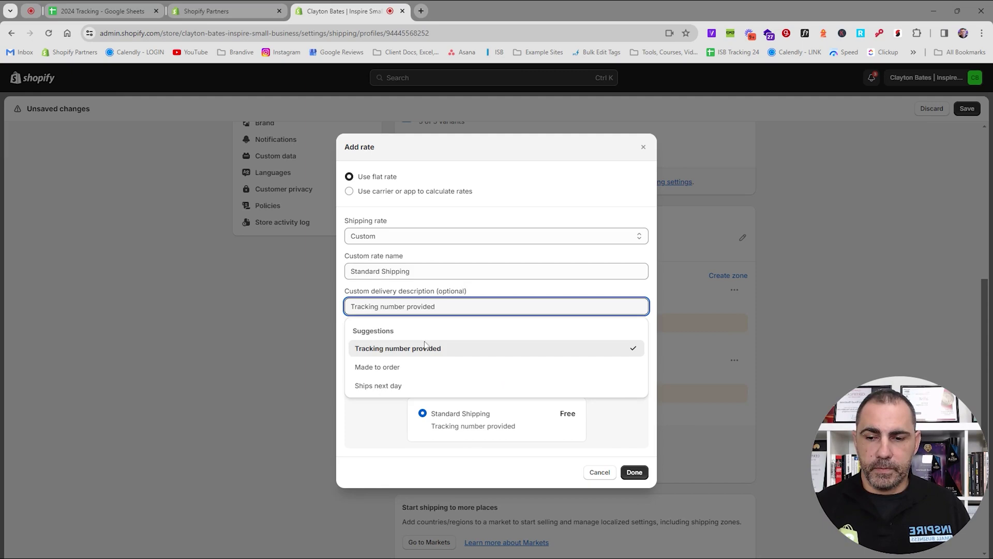
click(408, 386)
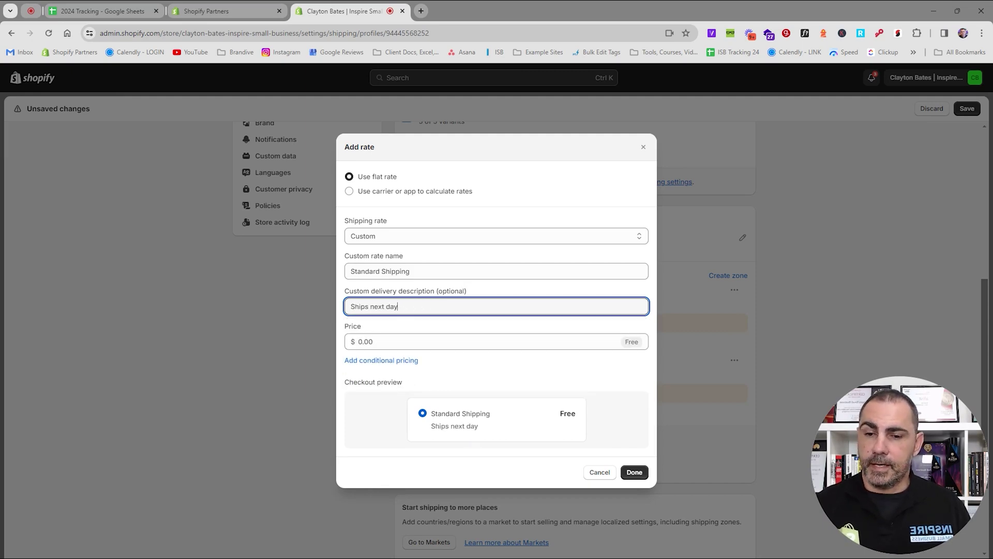
click(424, 309)
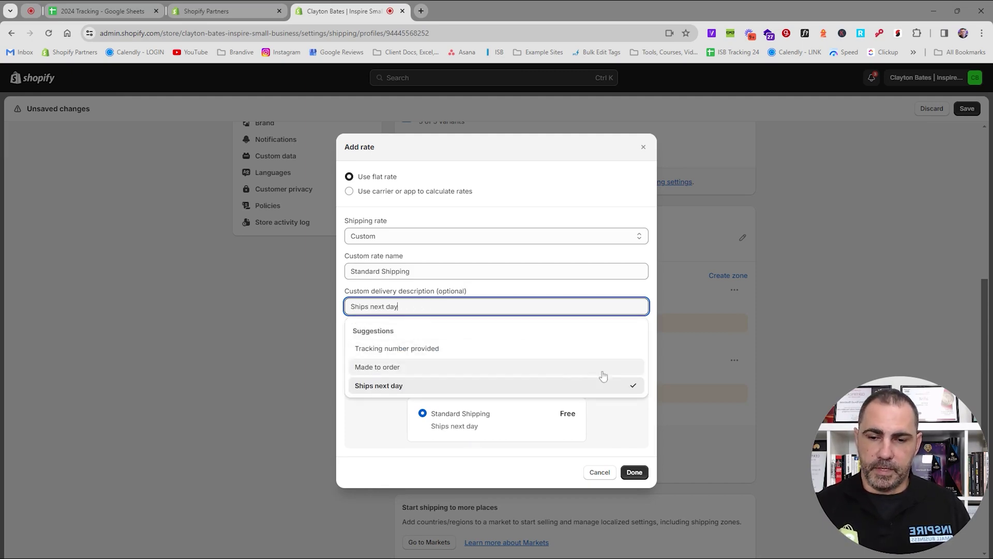
key(ctrl+a)
key(BackSpace)
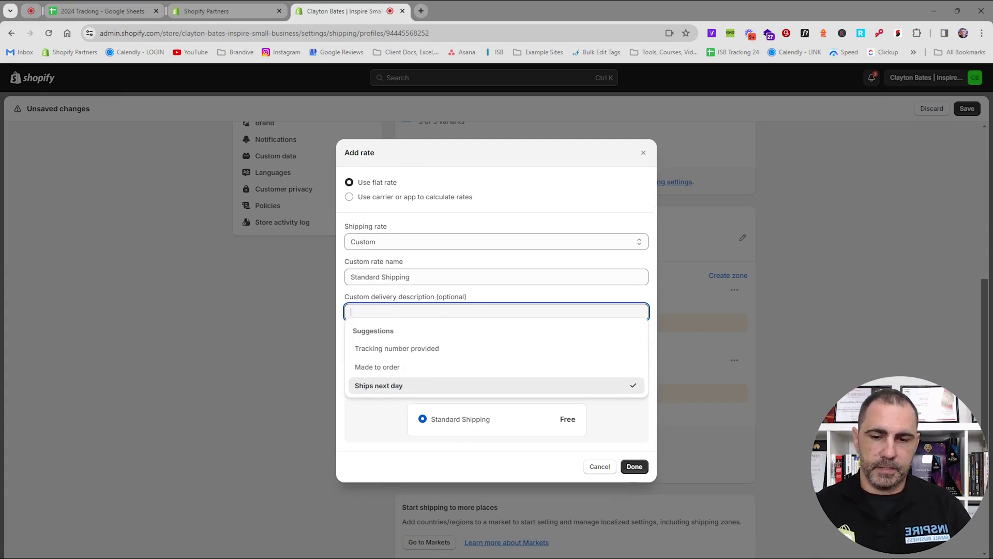
Extend the custom rate name to "Standard Shipping (2-8 Business Days)" and check it in the checkout preview
click(410, 276)
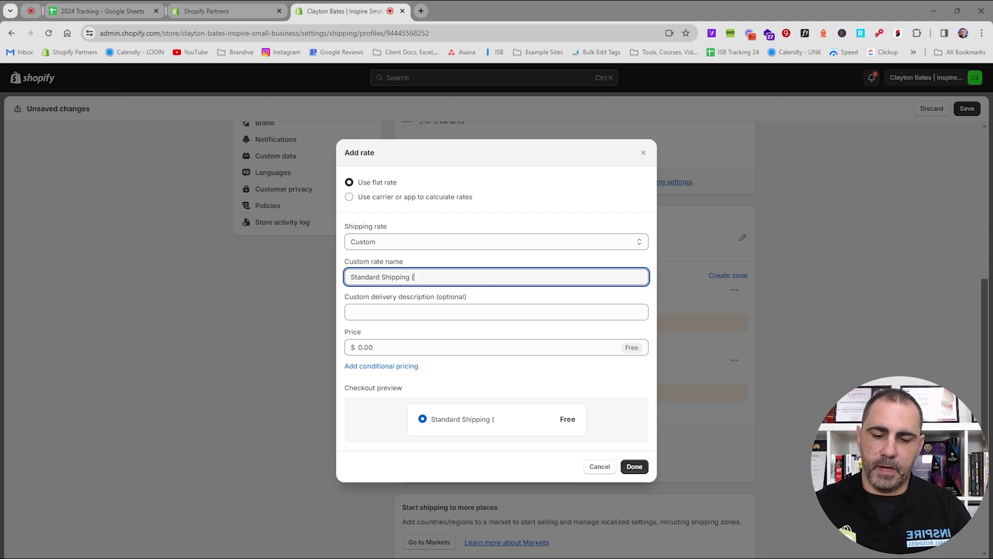
text((2-8 Business Days))
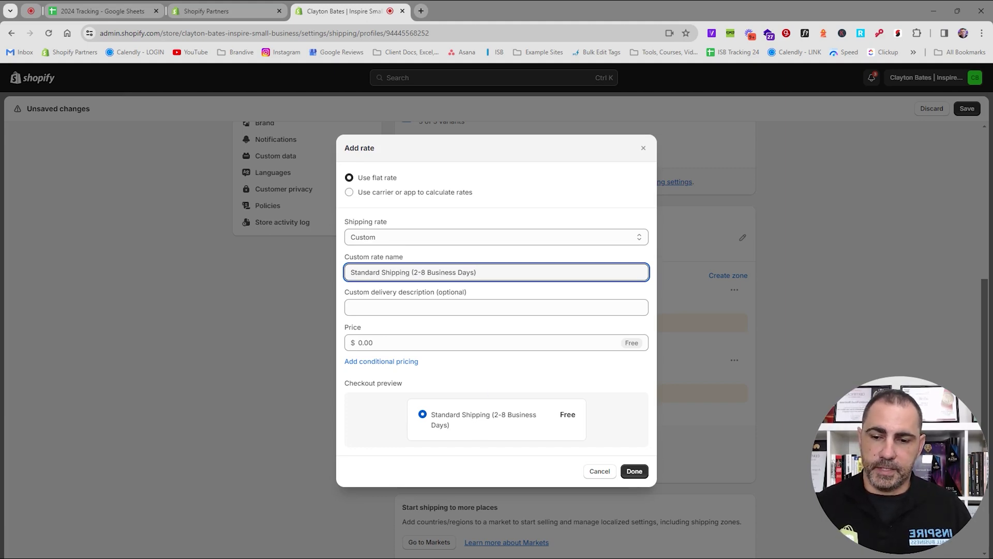
triple_click(461, 414)
click(461, 414)
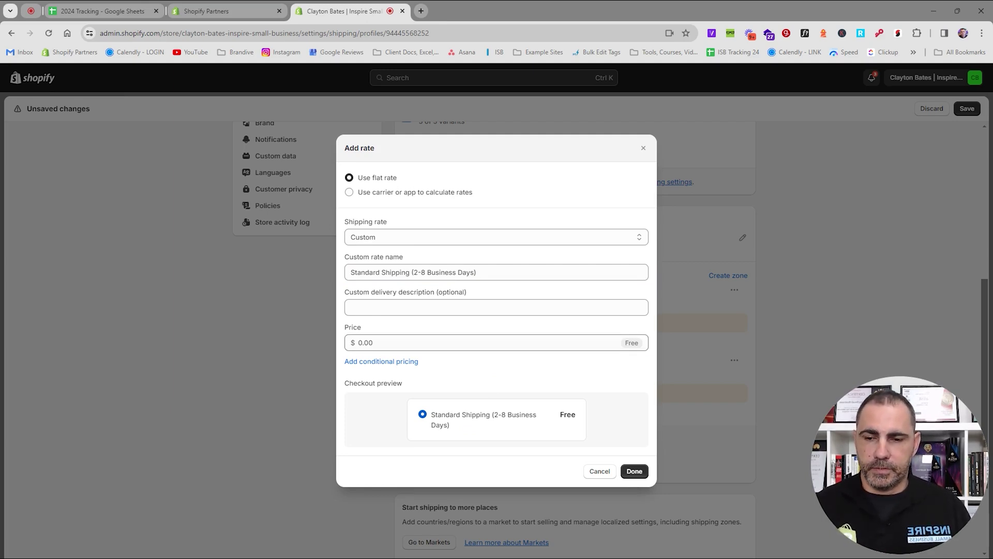
click(365, 342)
click(439, 326)
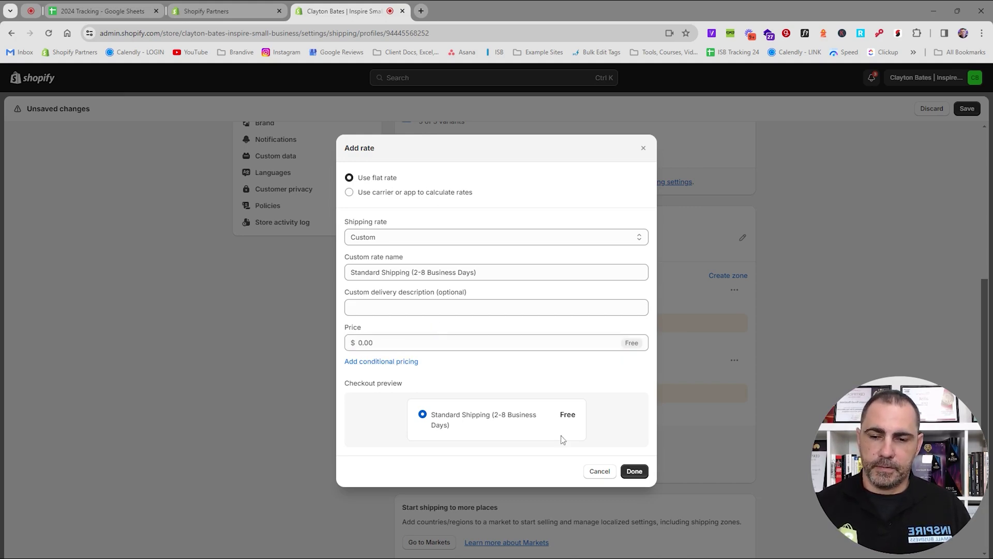
Add conditional pricing based on order price to the rate, with a minimum price of $100
click(398, 363)
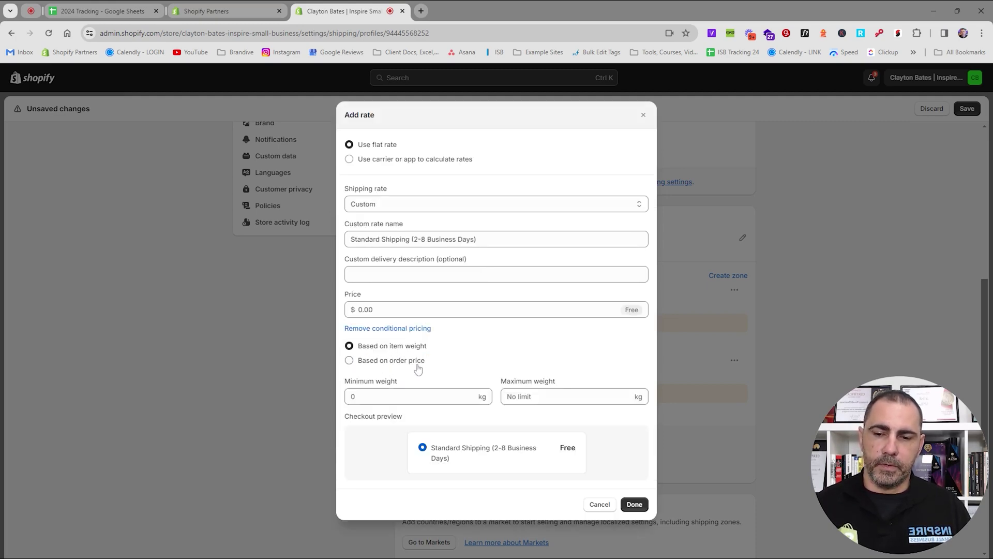
click(396, 362)
click(358, 397)
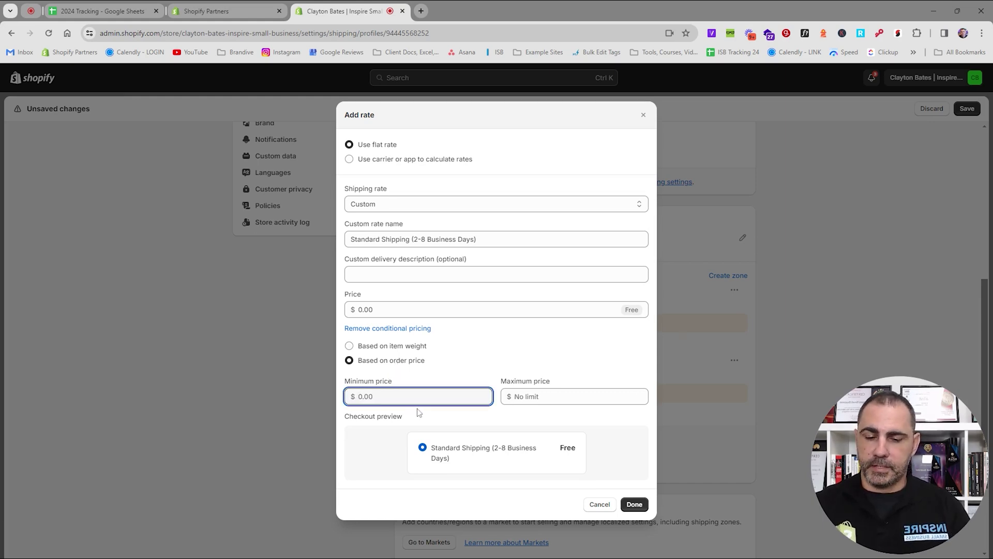
text(100)
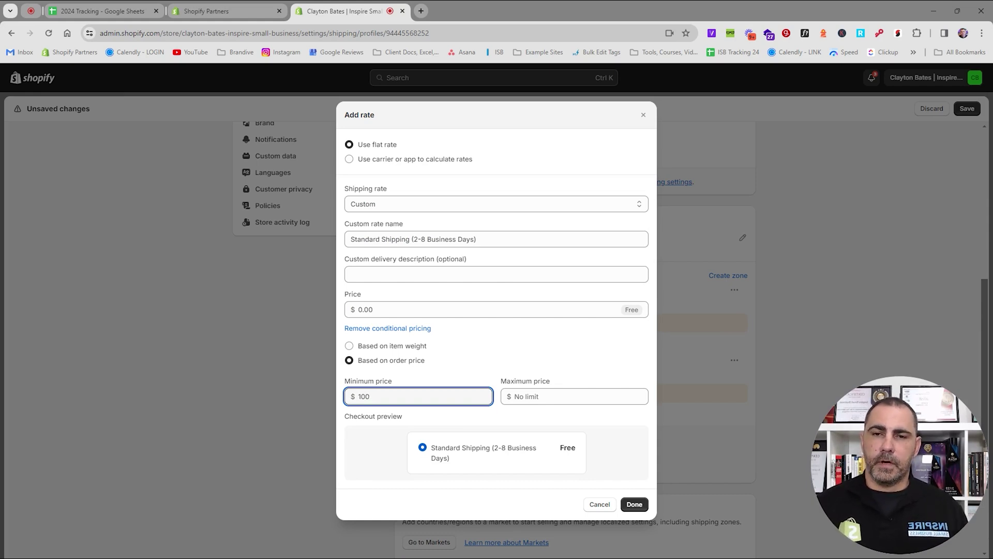
click(462, 466)
triple_click(448, 458)
key(ctrl+c)
click(448, 457)
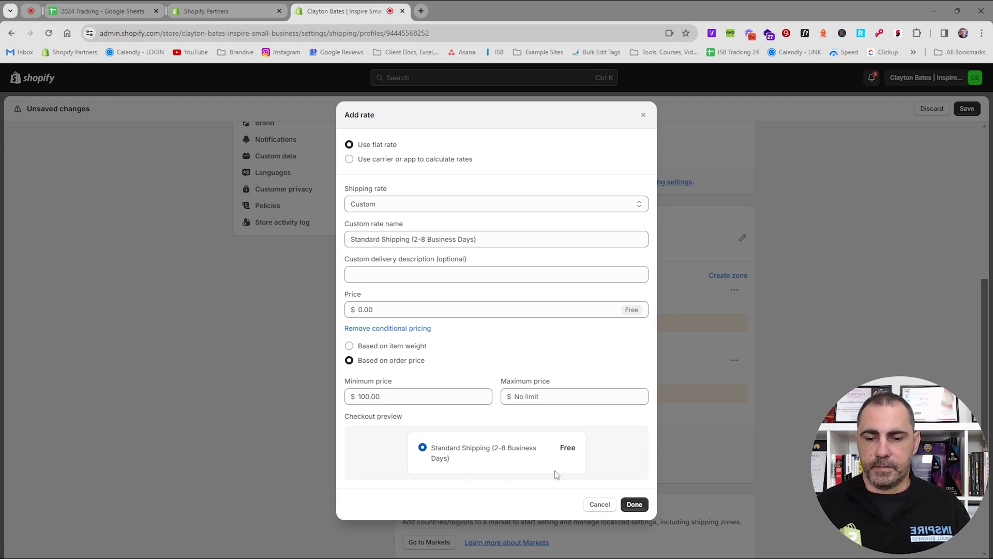
Try the Tracking number provided description, settle on Ships next day for the rate's delivery description, and add the rate to the Domestic zone
click(404, 274)
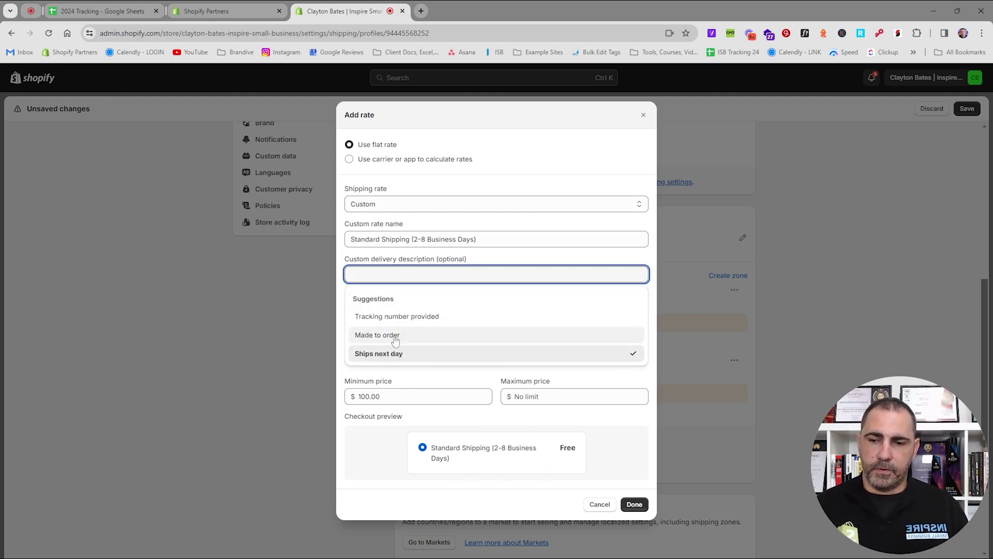
click(406, 324)
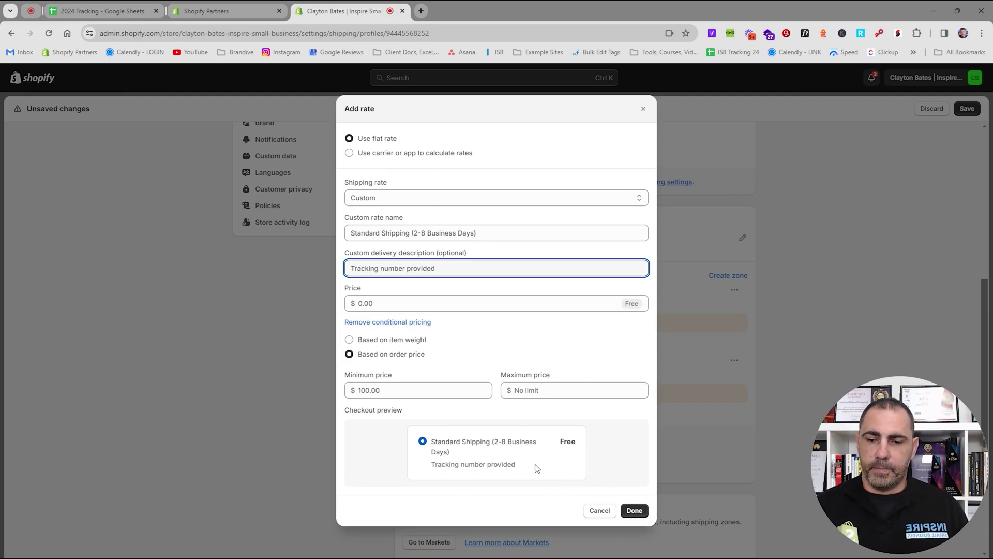
click(422, 268)
click(401, 349)
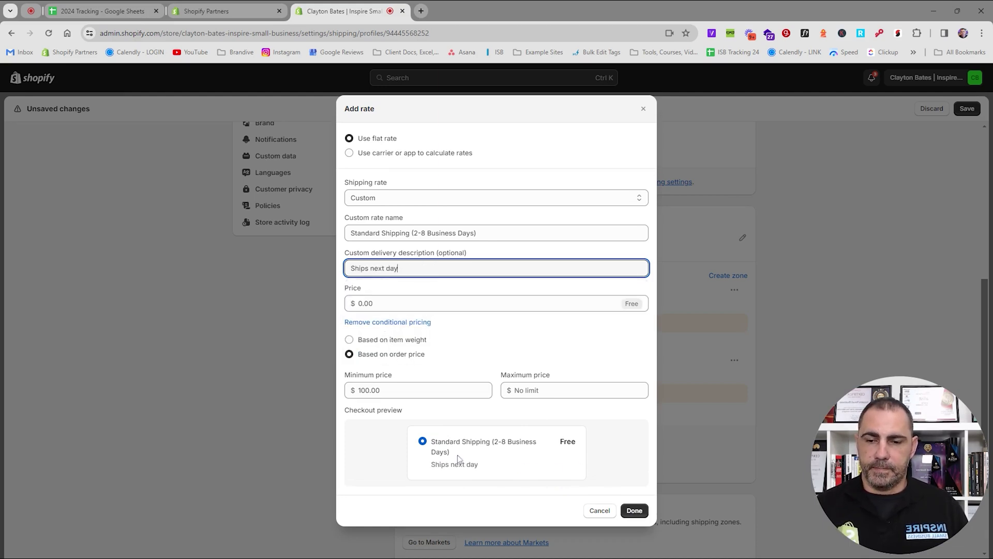
drag(496, 463, 472, 457)
click(492, 470)
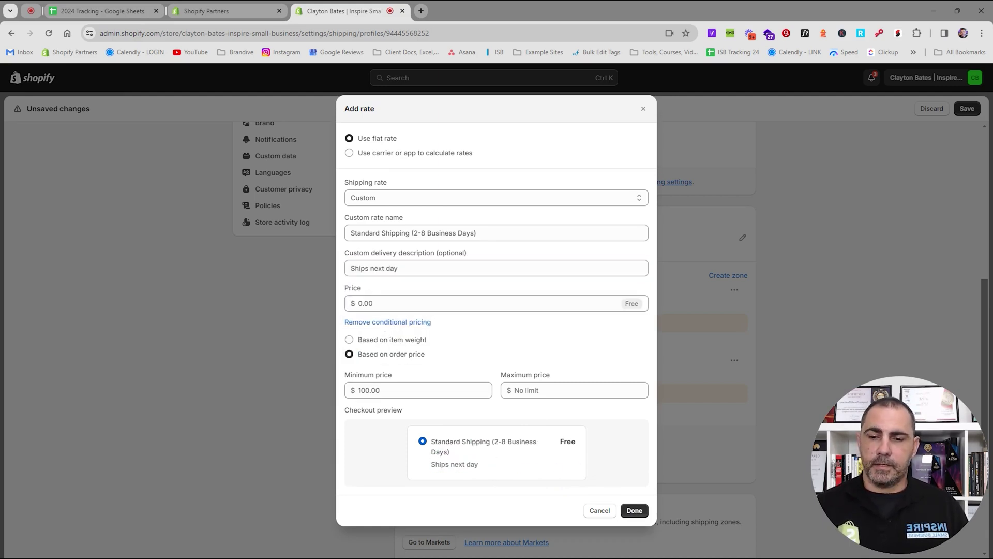
click(634, 510)
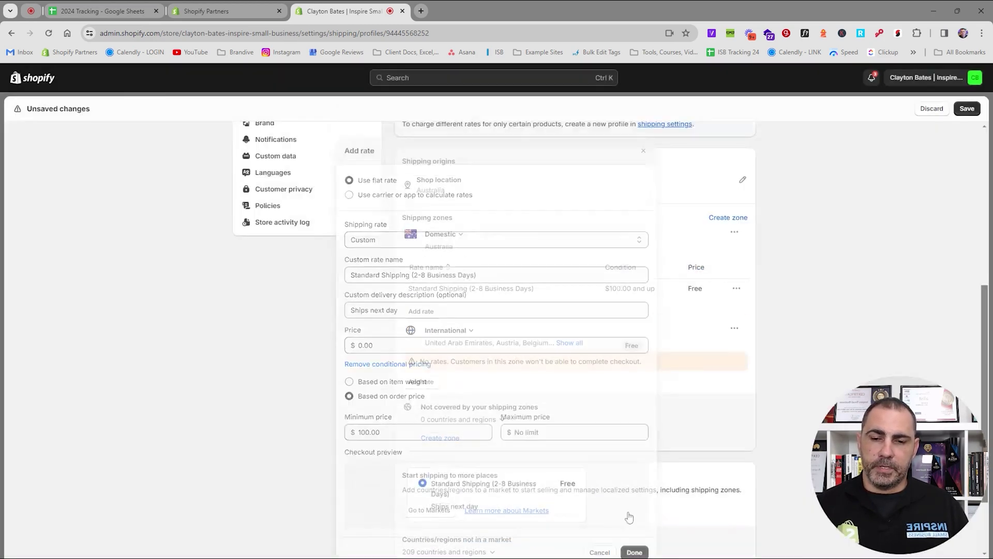
Start a second Custom flat rate for the Domestic zone, named "Standard Shipping (2-8 Business Days)"
mouse_move(409, 288)
mouse_down()
mouse_move(543, 288)
mouse_move(414, 288)
mouse_up()
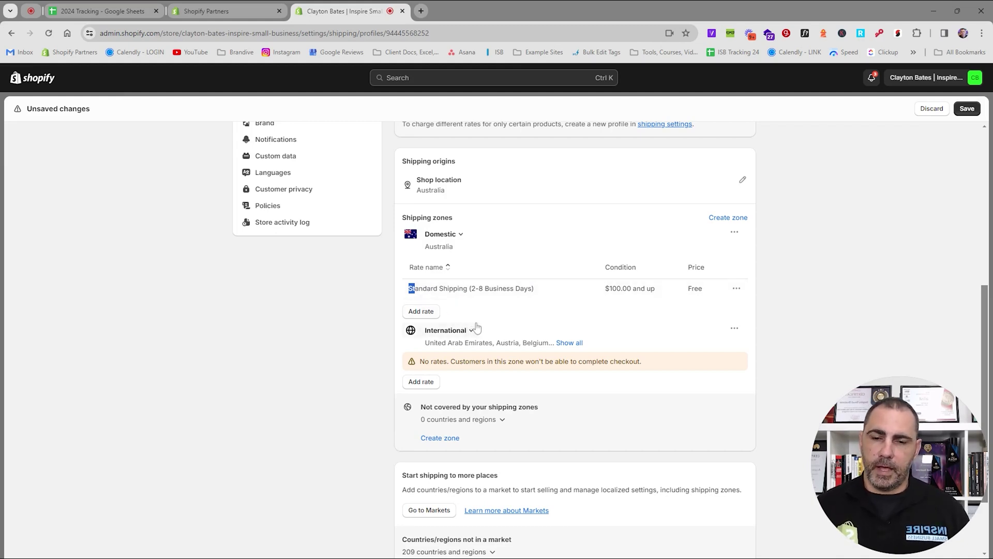
click(419, 312)
click(387, 307)
key(Tab)
text(St)
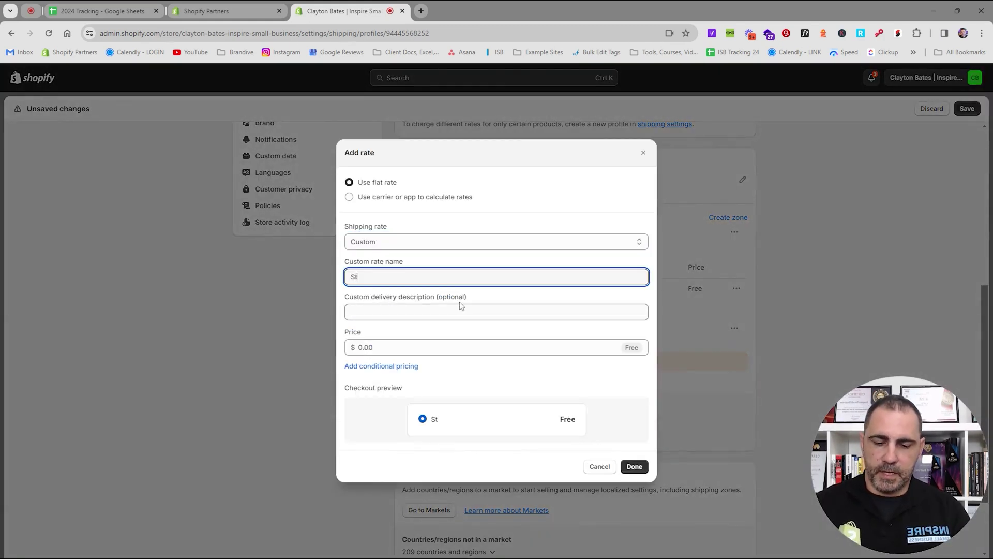
text(andard Shipping (2-8 Business Days))
Set the second rate's delivery description to Ships next day and its price to $10
key(Tab)
click(419, 388)
key(Tab)
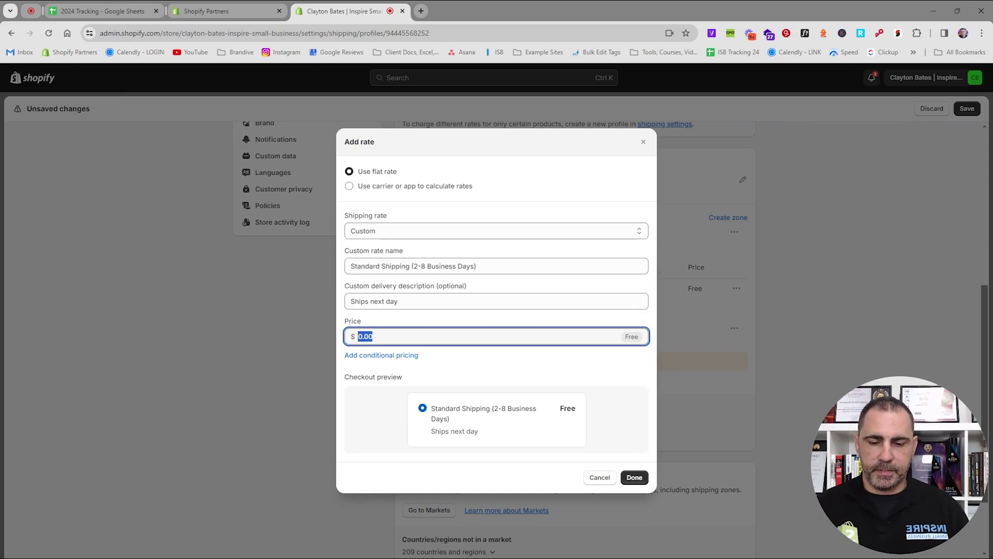
text(10)
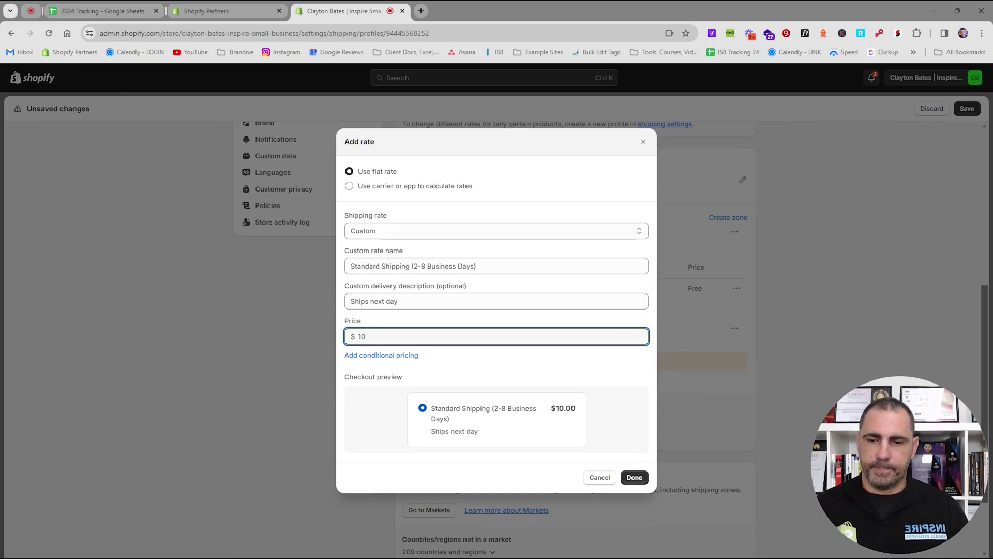
Add conditional pricing based on order price from $0 to $99.99, and add the $10 rate to the Domestic zone
click(407, 361)
click(389, 355)
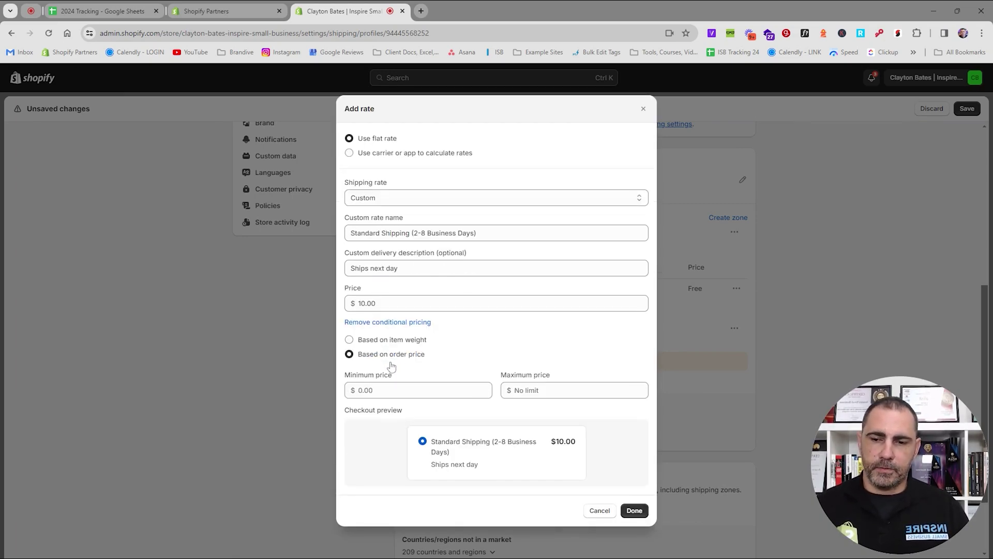
click(574, 390)
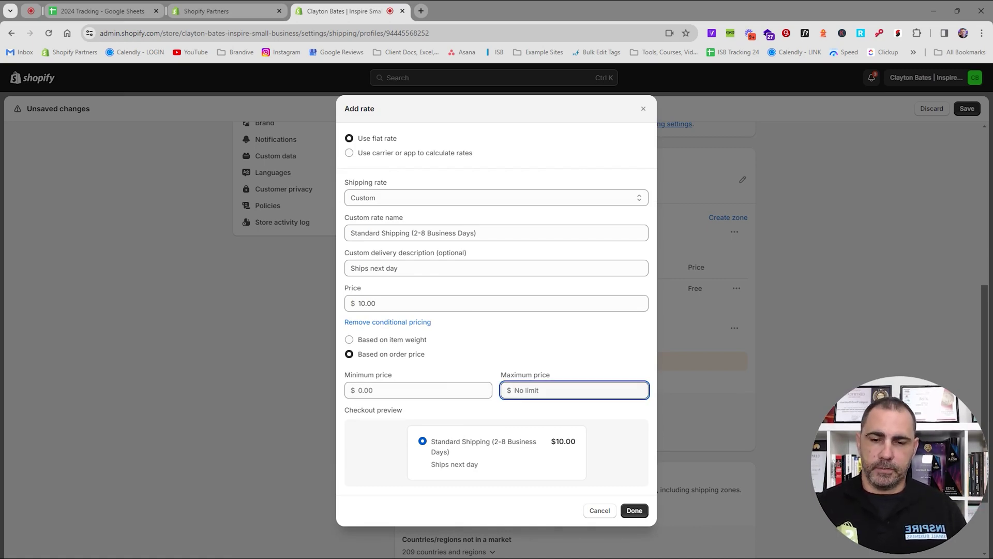
click(419, 390)
key(BackSpace)
key(BackSpace)
key(BackSpace)
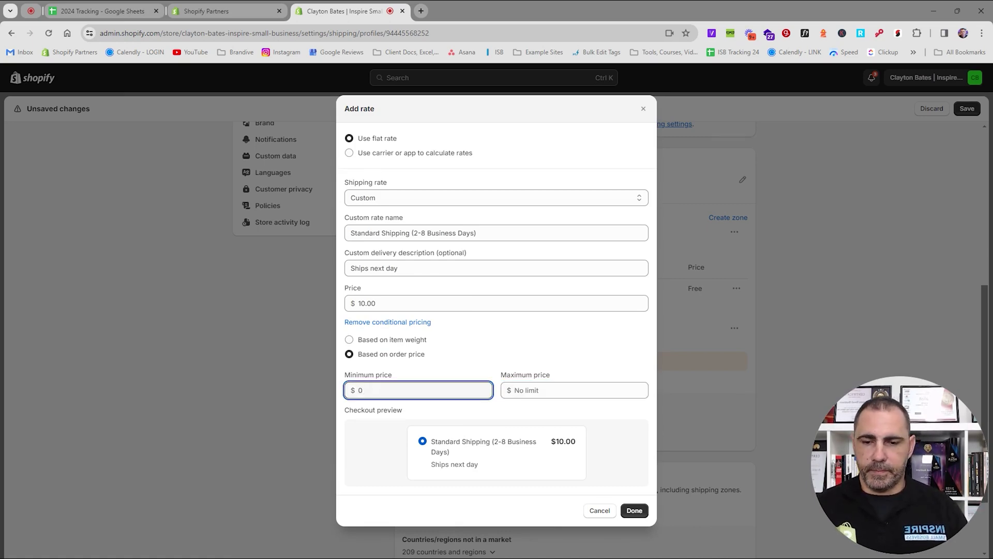
key(Tab)
text(99.99)
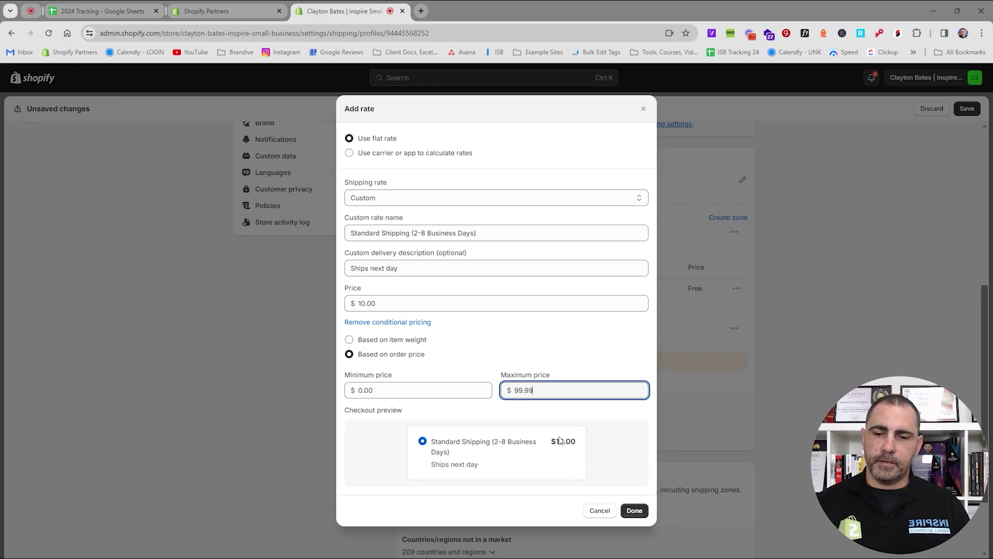
click(634, 511)
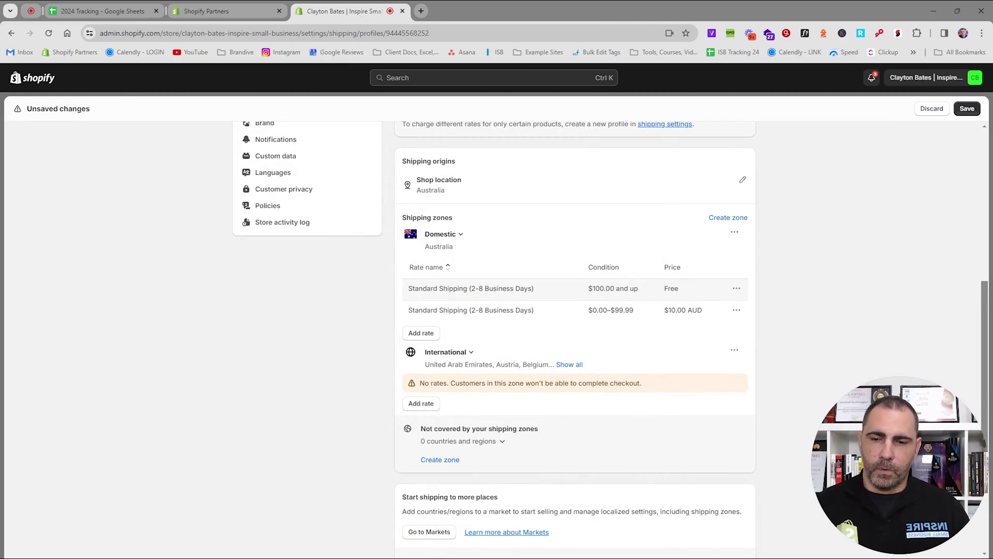
Start a third Custom flat rate for the Domestic zone, reusing the name "Standard Shipping (2-8 Business Days)"
click(425, 335)
click(414, 271)
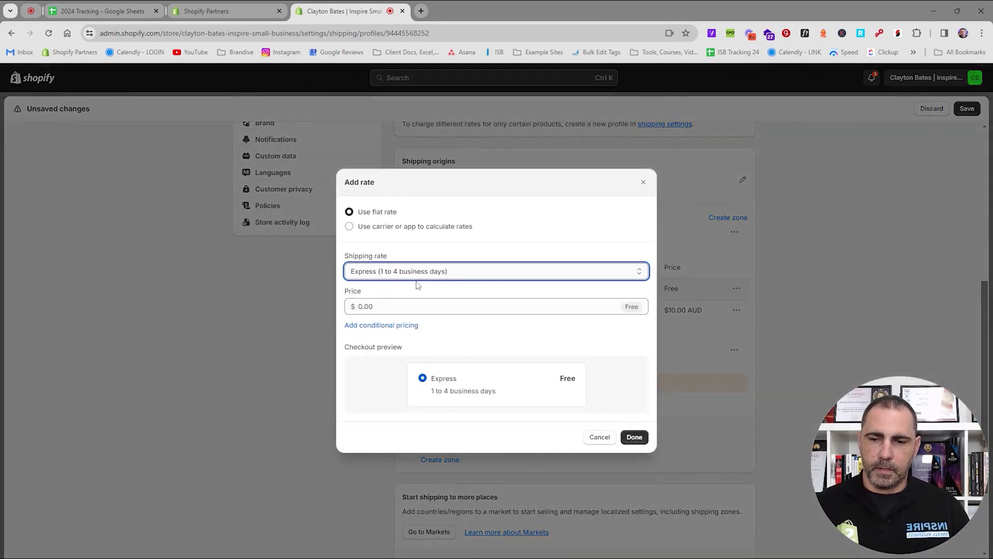
click(415, 282)
click(414, 280)
key(ctrl+v)
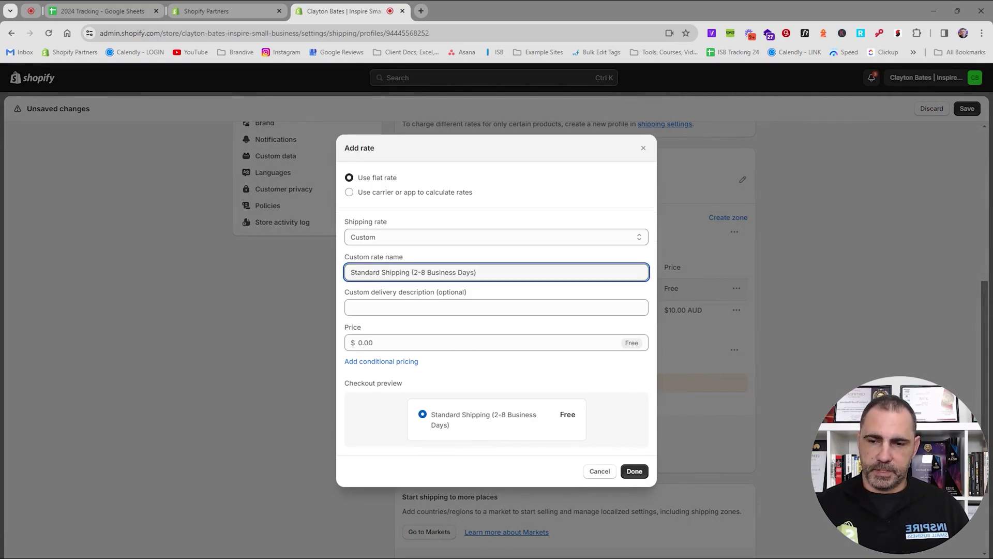
Give the third rate the Ships next day description and a $20 price, and rename it "Heavy Standard Shipping (2-8 Business Days)"
key(Tab)
click(395, 394)
key(Tab)
text(20)
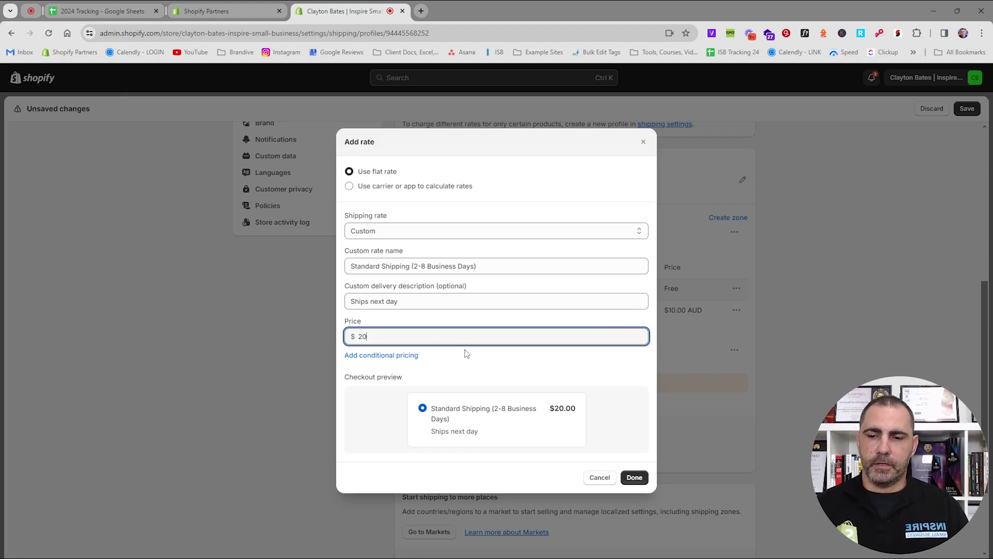
click(466, 266)
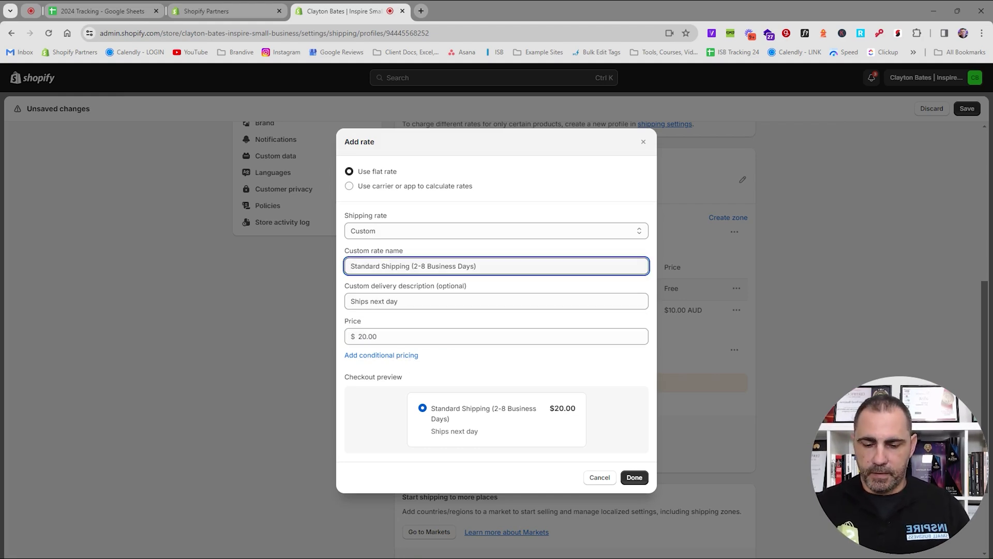
text(Heavy)
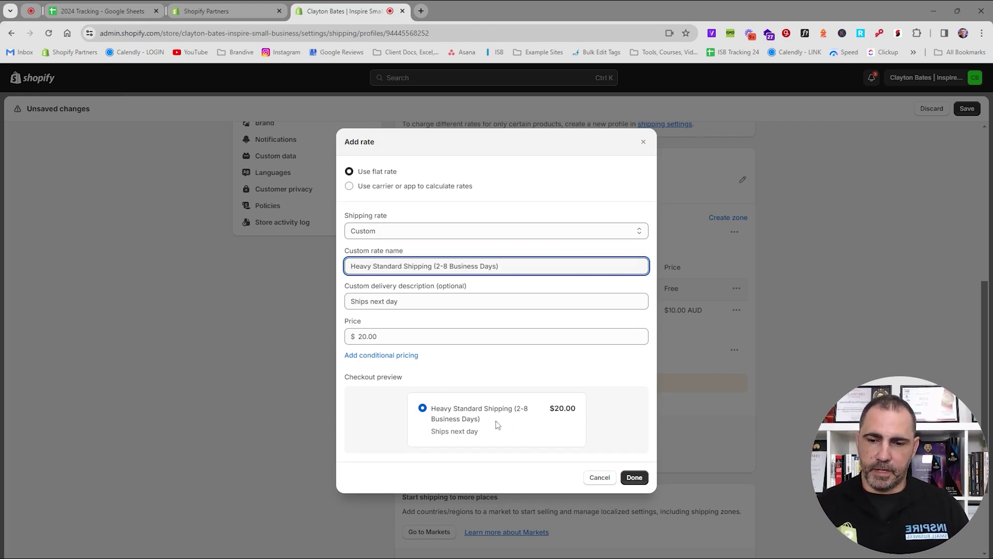
Add conditional pricing based on order price with a minimum of $20 to the heavy rate, and add it to the Domestic zone
click(401, 355)
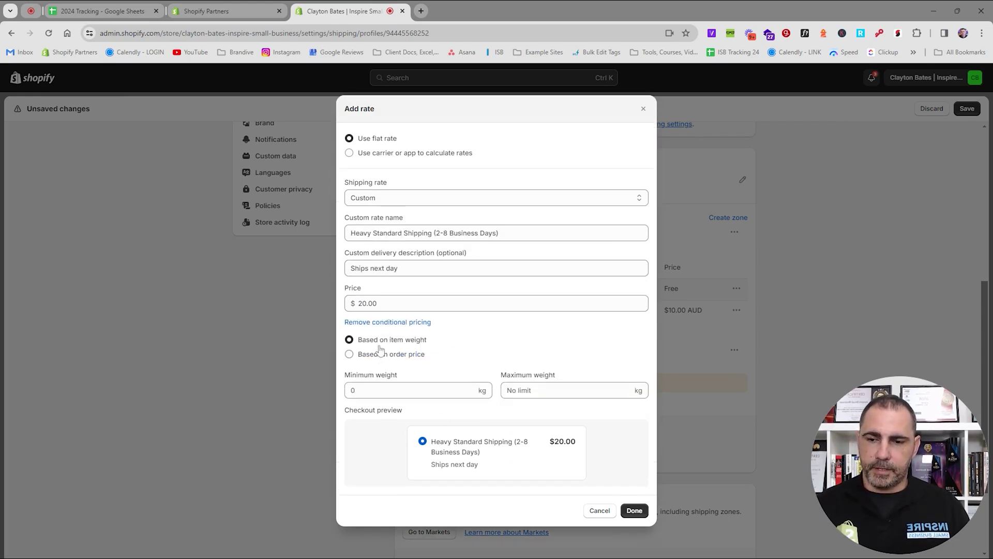
click(351, 390)
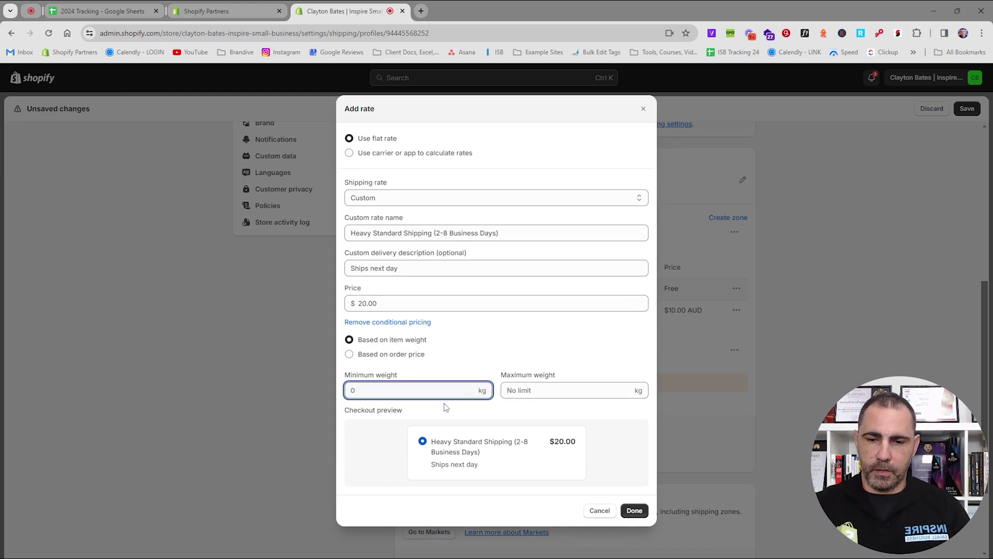
text(20)
key(shift+Tab)
key(Down)
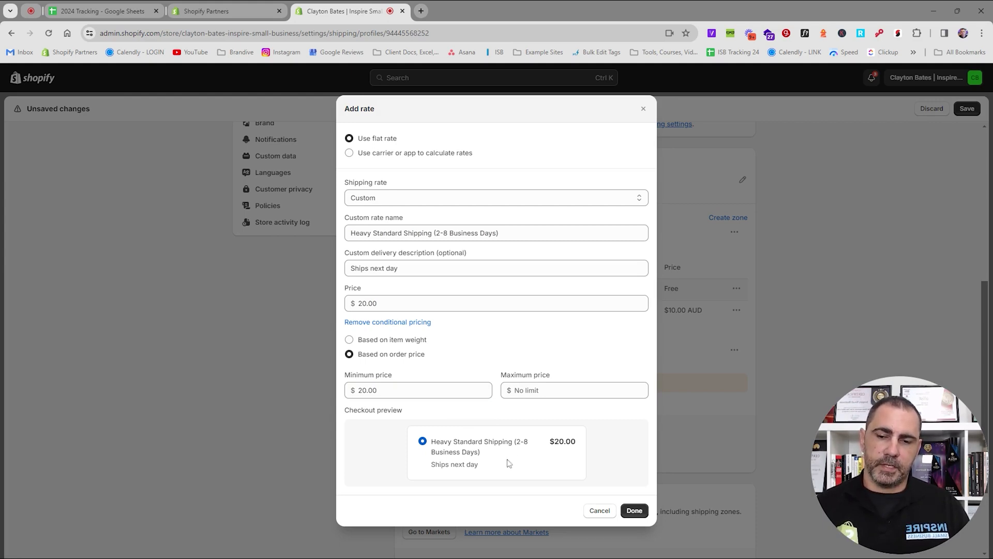
click(634, 510)
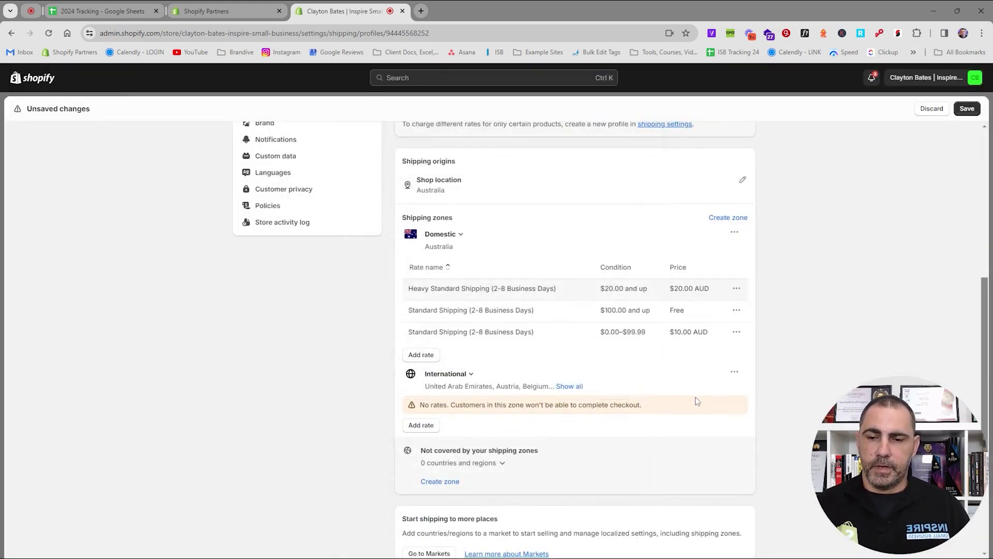
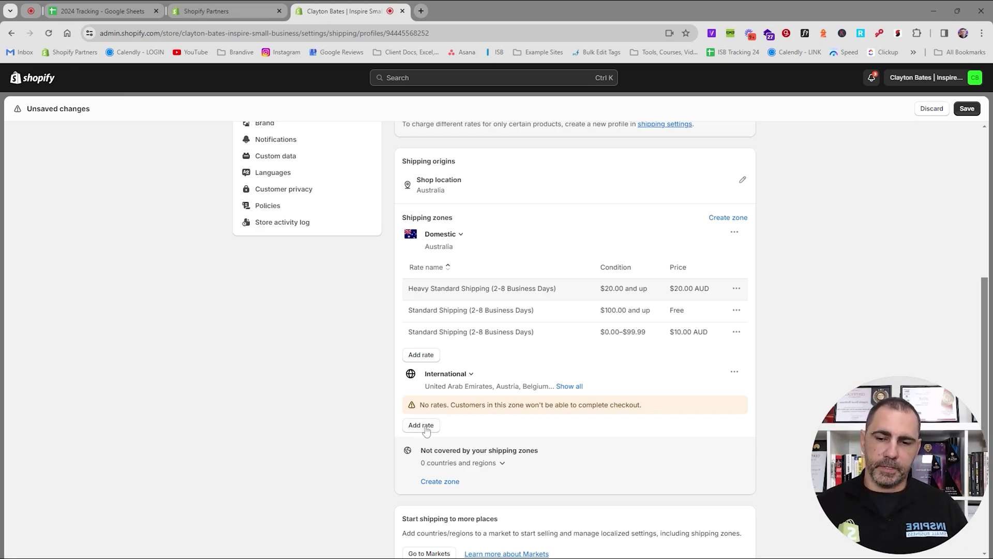
Start a flat rate for the International zone using Standard International (6 to 27 business days), priced at $20
click(420, 425)
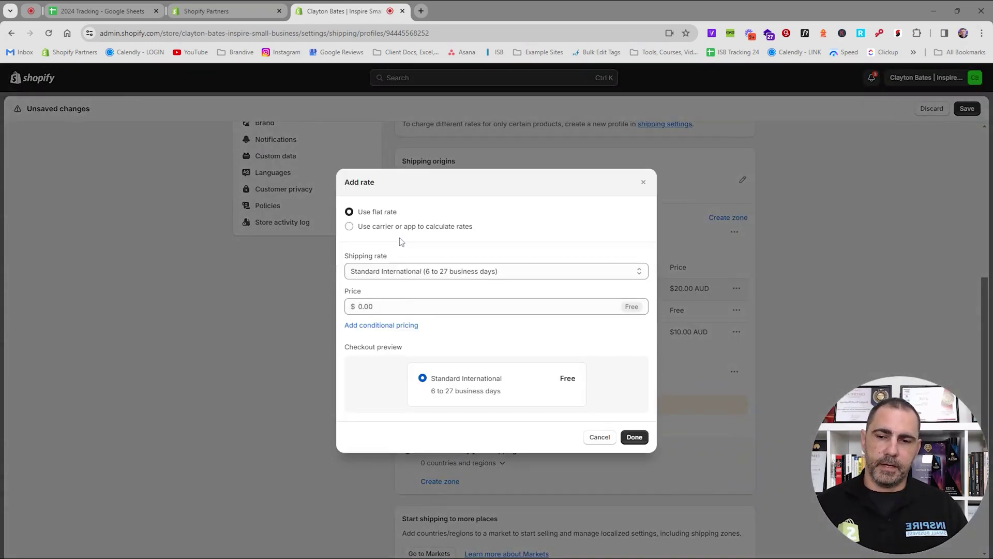
click(389, 274)
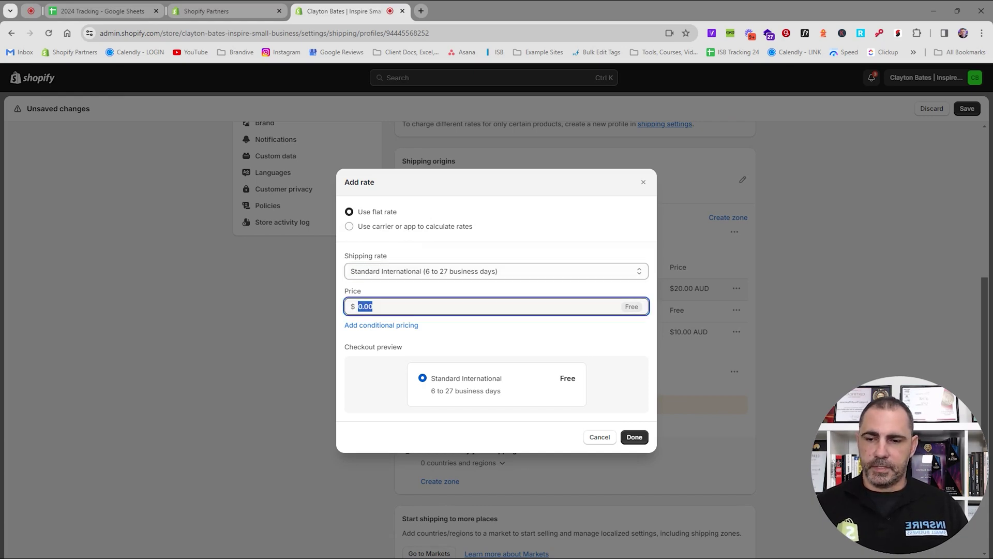
key(Tab)
text(20)
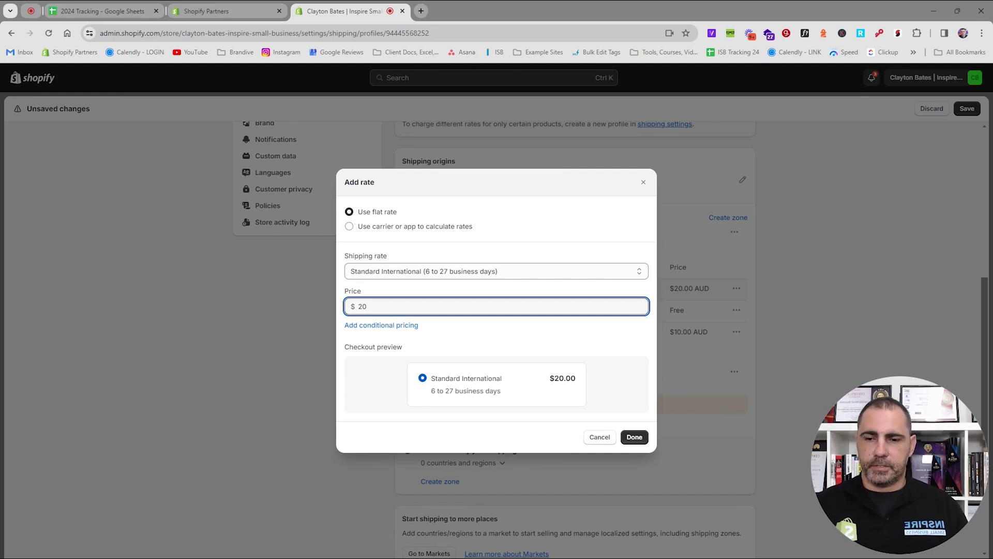
Add conditional pricing based on order price with a $0 minimum to the Standard International rate, and add it to the zone
click(390, 325)
click(390, 325)
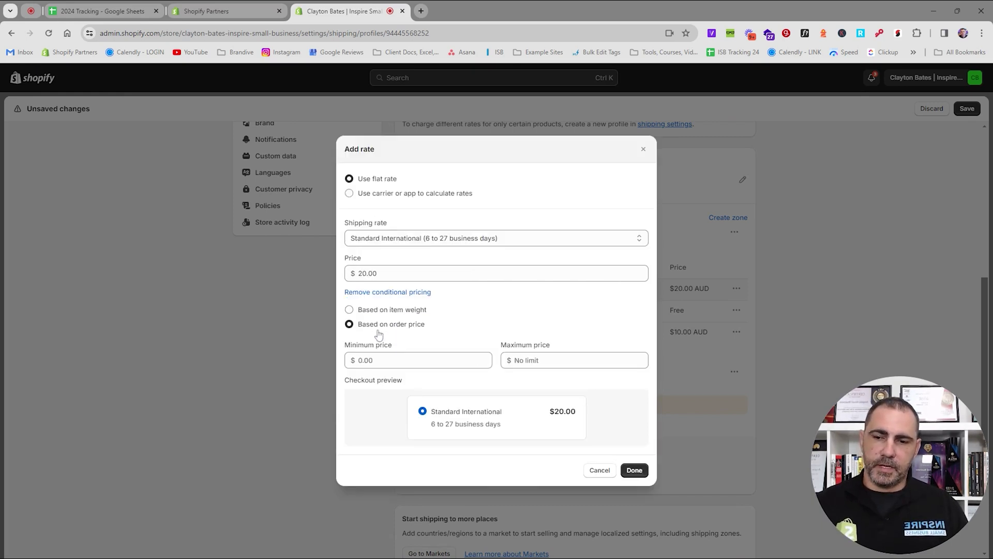
click(431, 360)
text(0)
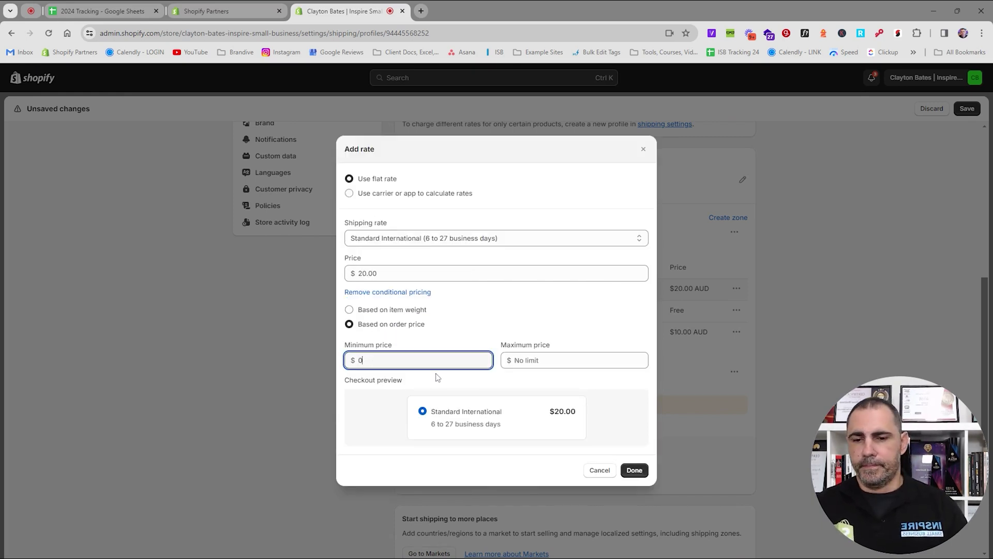
click(634, 471)
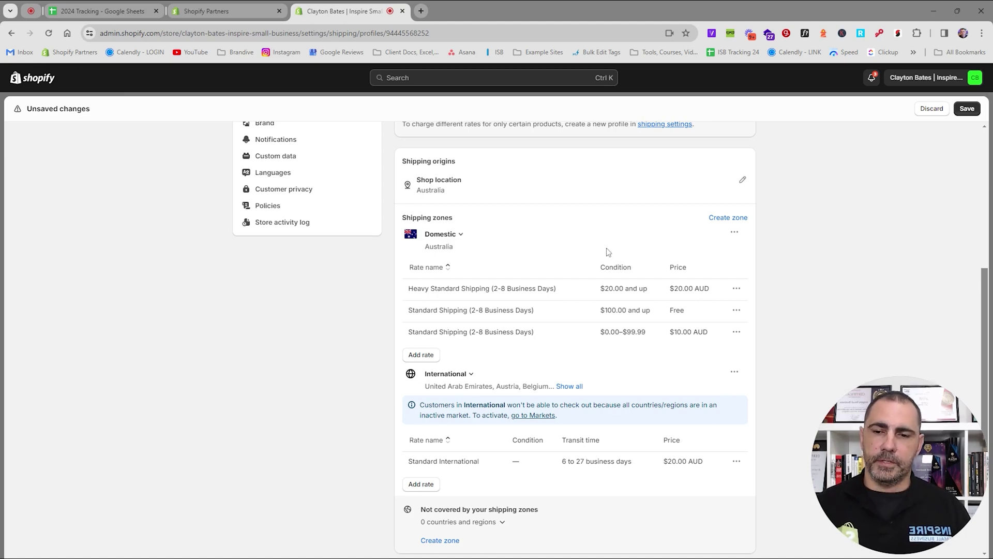
Start a carrier-calculated rate for the Domestic zone using Sendle, with the Domestic, Satchel and Unlimited Satchel services enabled
click(421, 355)
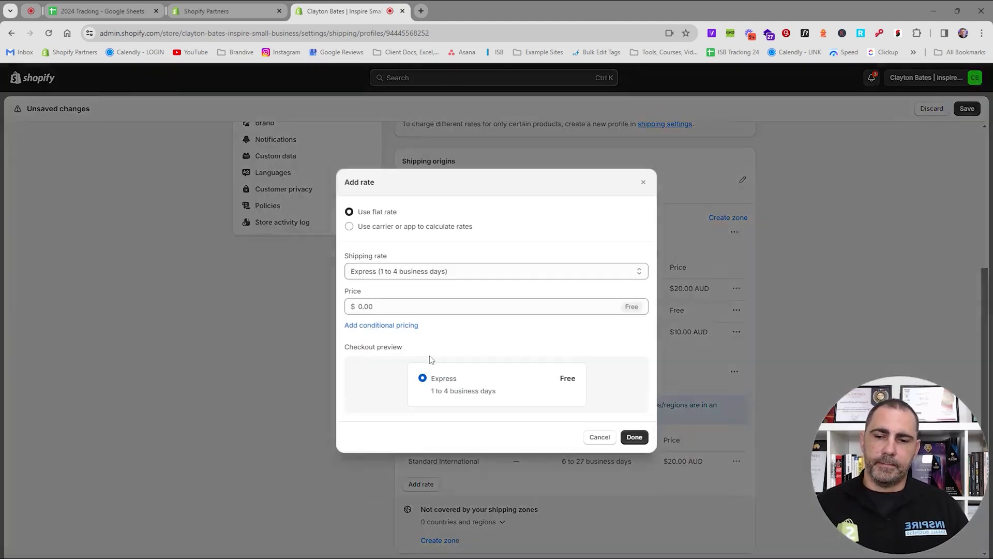
click(411, 228)
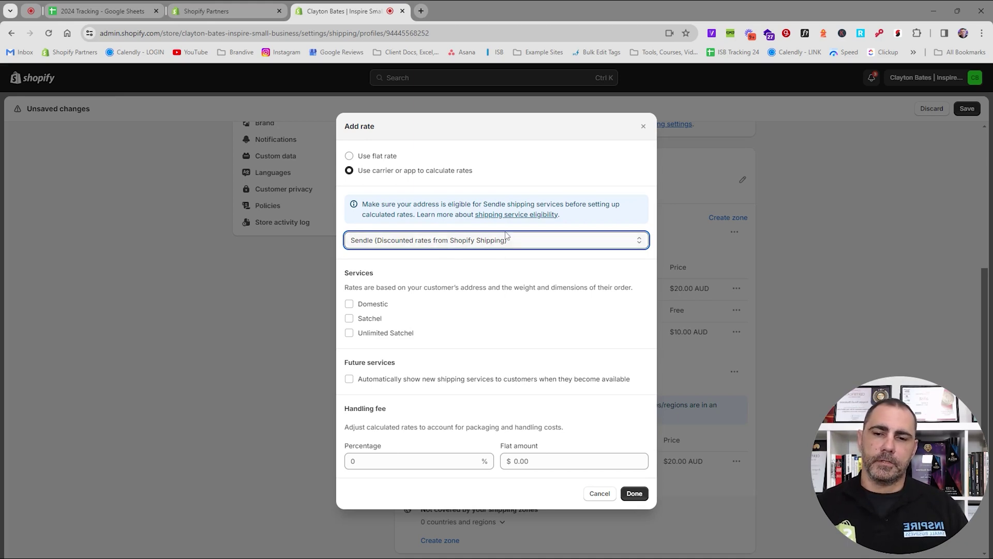
click(410, 257)
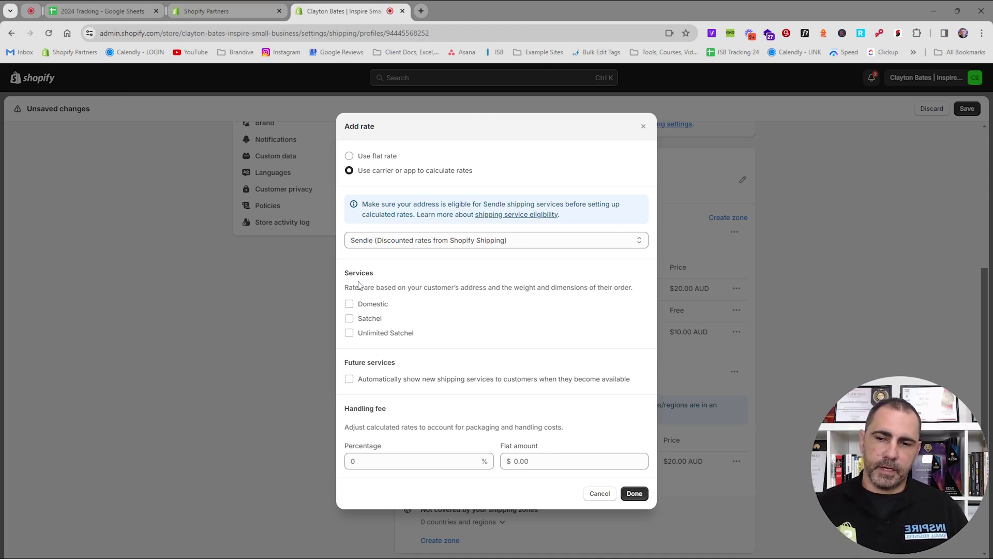
click(373, 305)
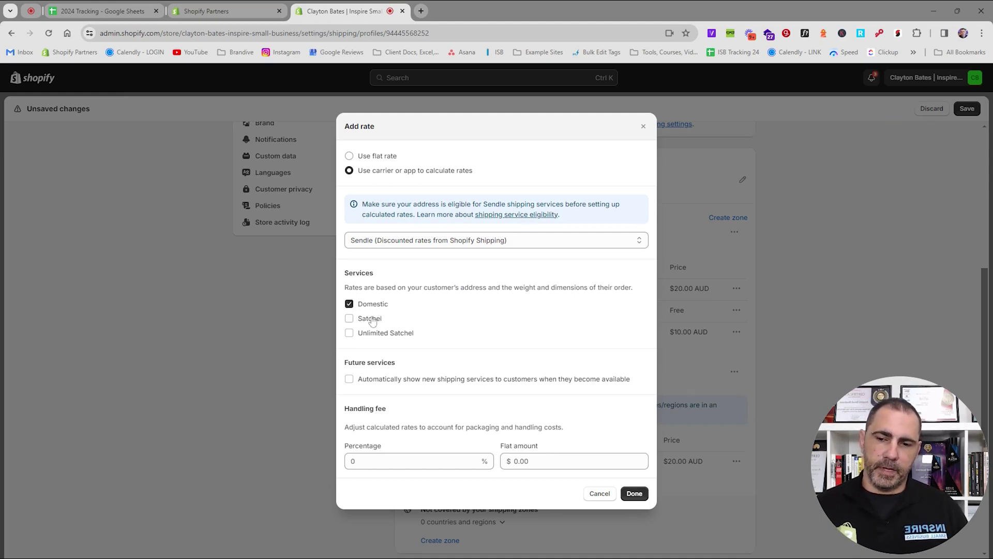
click(372, 336)
click(379, 319)
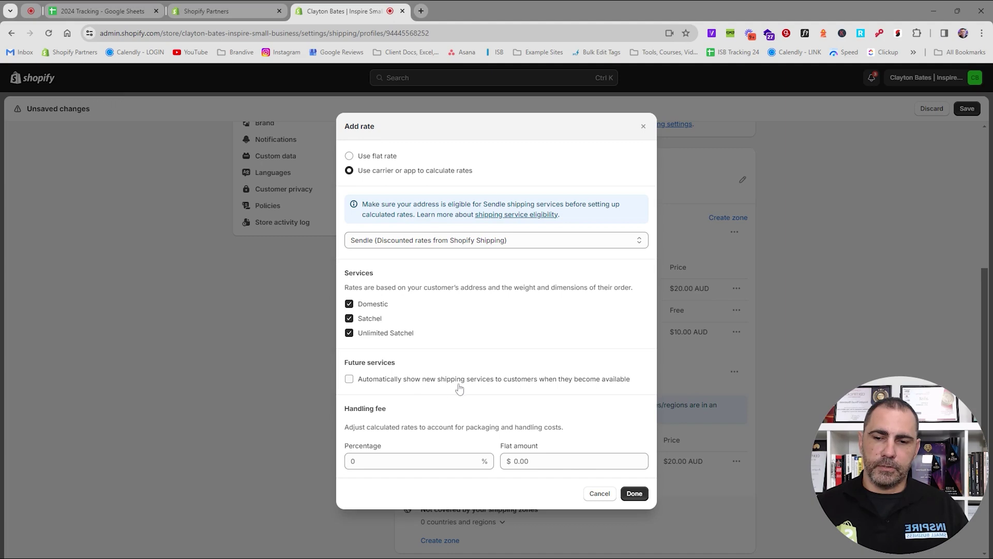
Automatically show new Sendle services to customers, set a 10% handling fee, and add the calculated rate to the Domestic zone
click(507, 385)
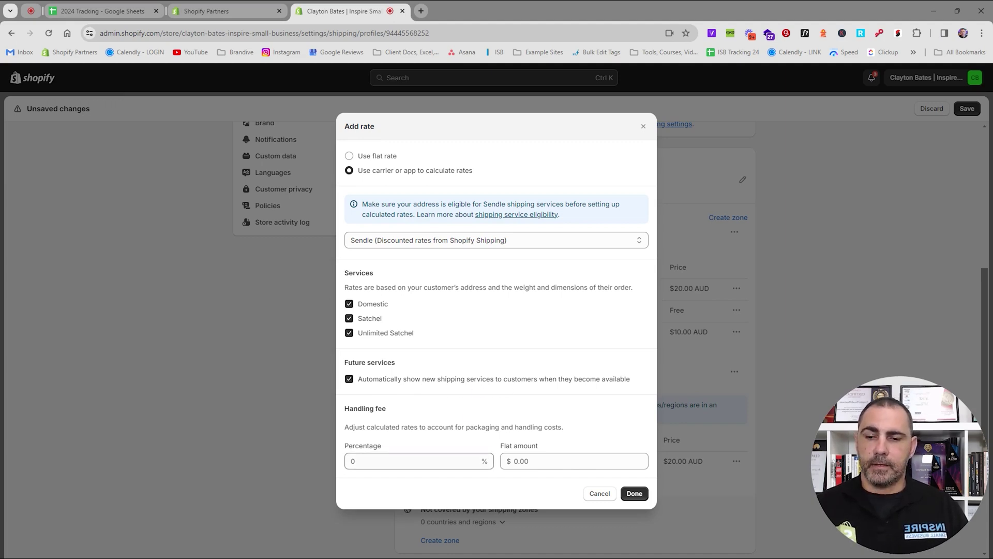
click(362, 461)
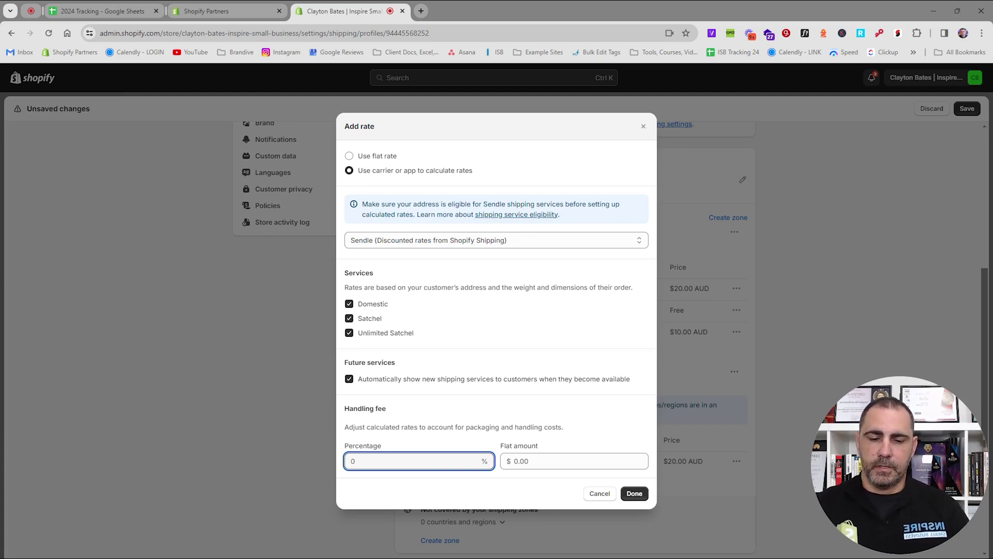
text(10)
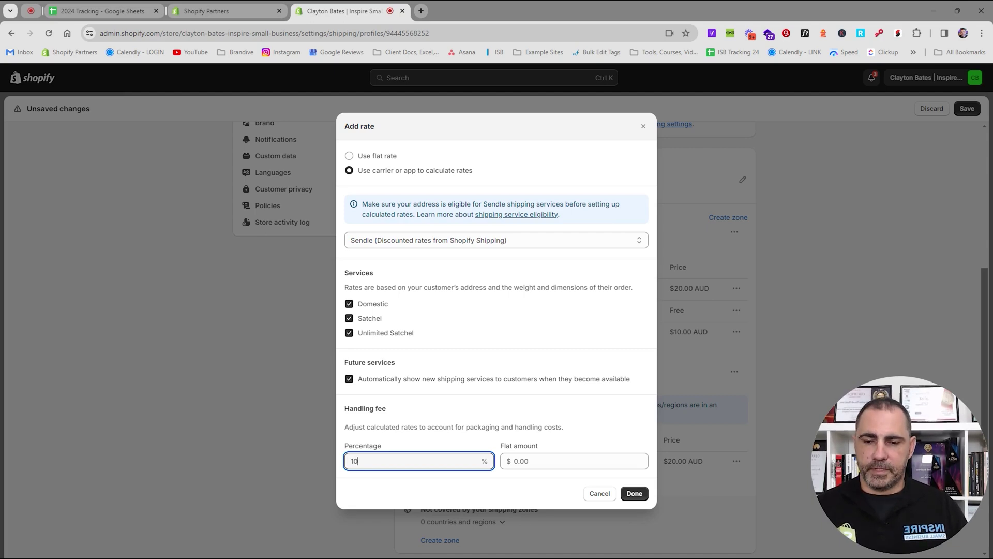
click(634, 493)
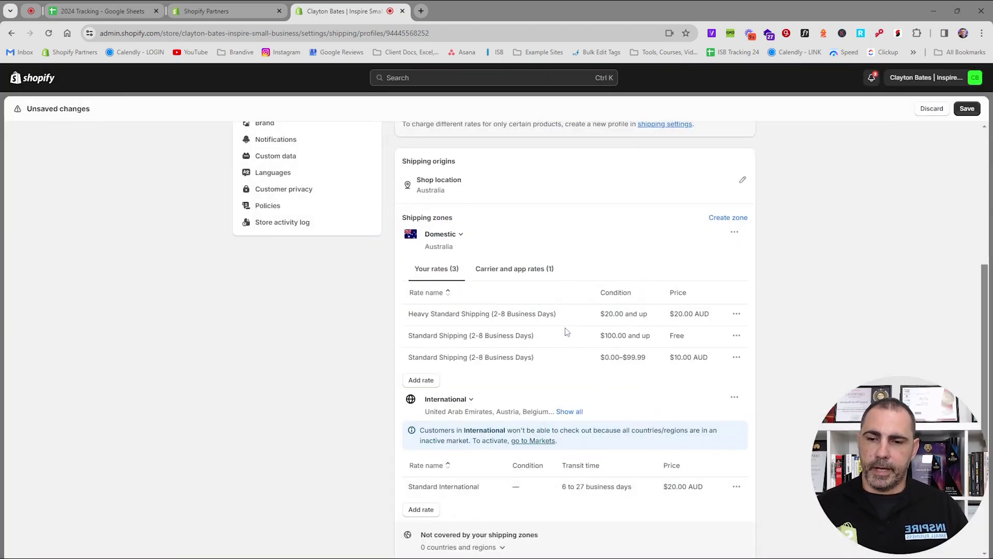
Review the Domestic zone's carrier and app rates, and compare them with its own flat rates
click(522, 269)
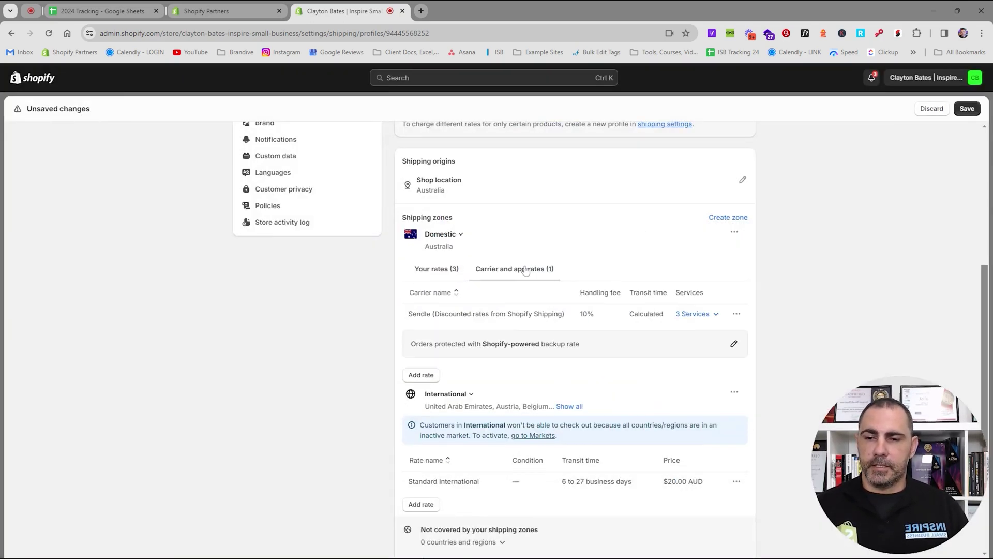
click(448, 272)
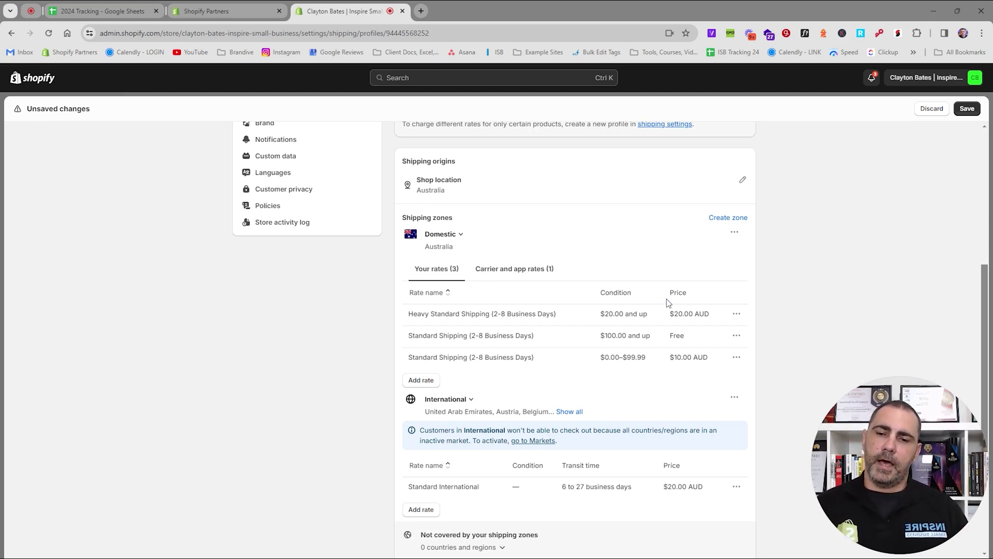
triple_click(499, 335)
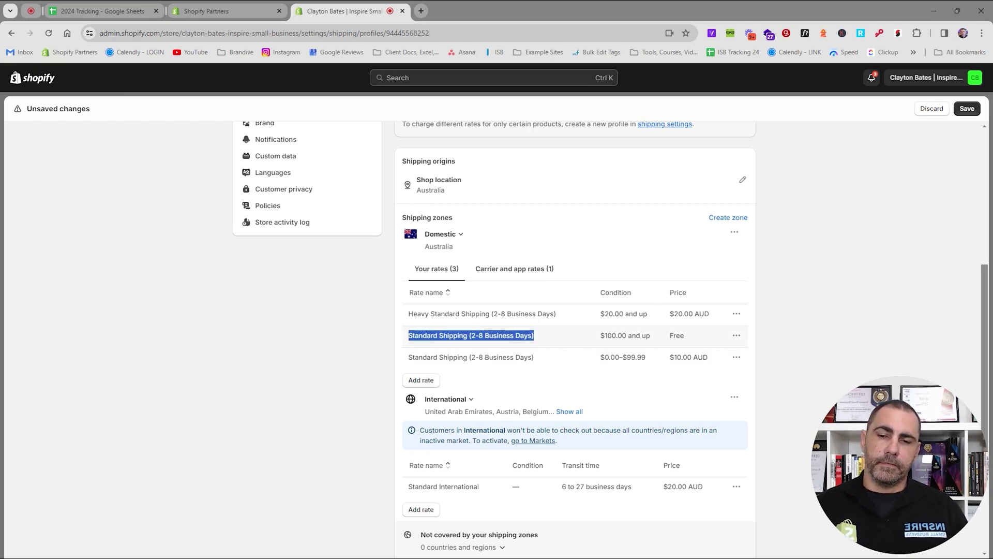
click(378, 336)
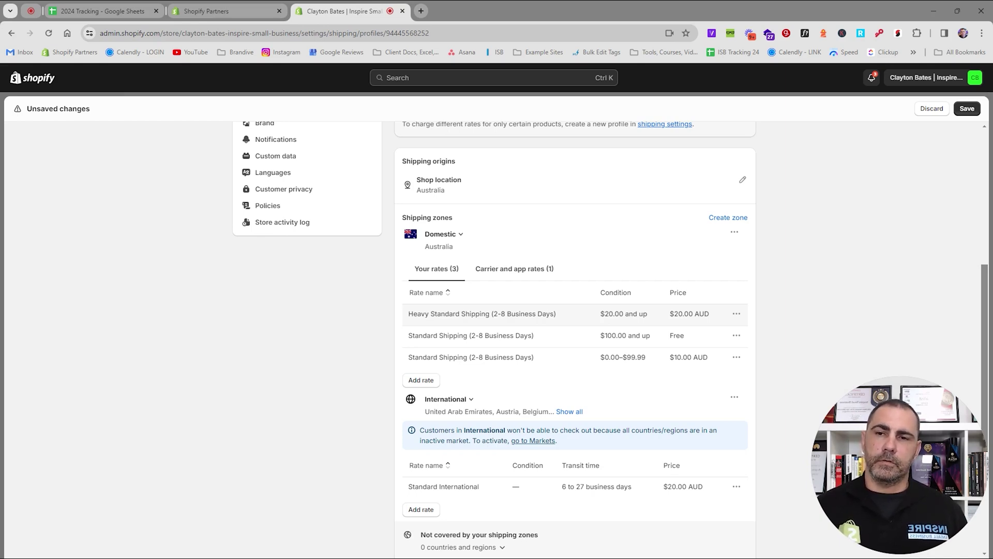
Start a carrier-calculated rate for the International zone using Sendle, with the International service enabled
scroll(698, 315, down, 1)
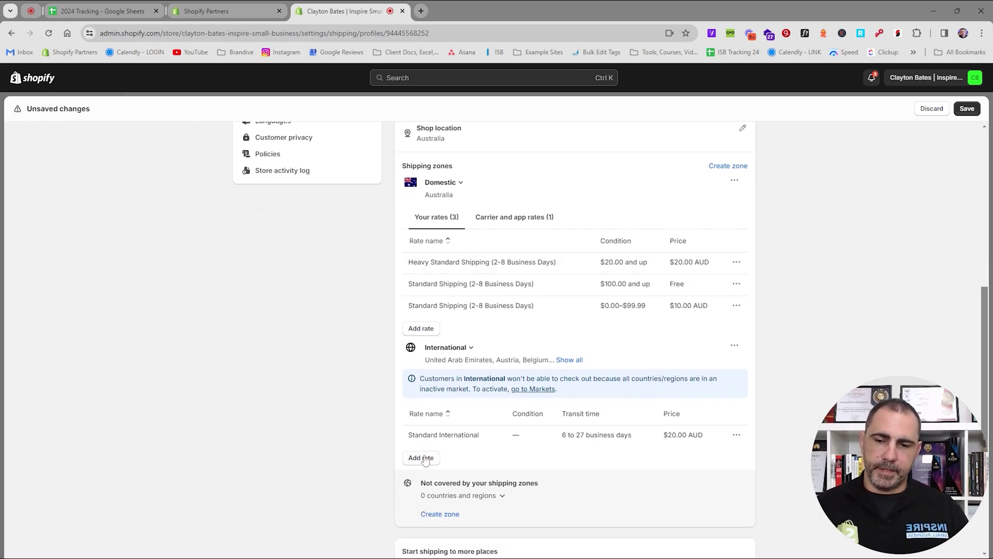
click(425, 460)
click(396, 228)
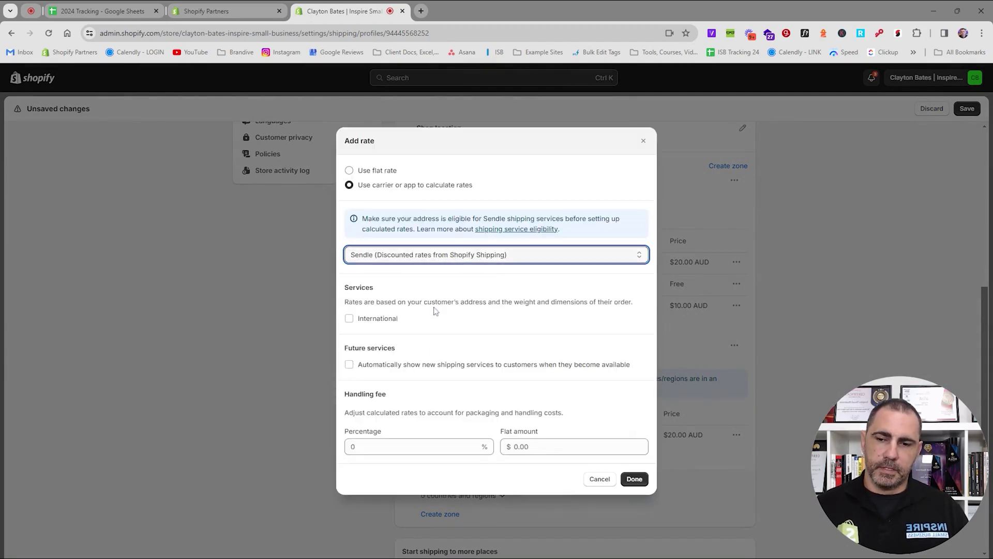
click(385, 322)
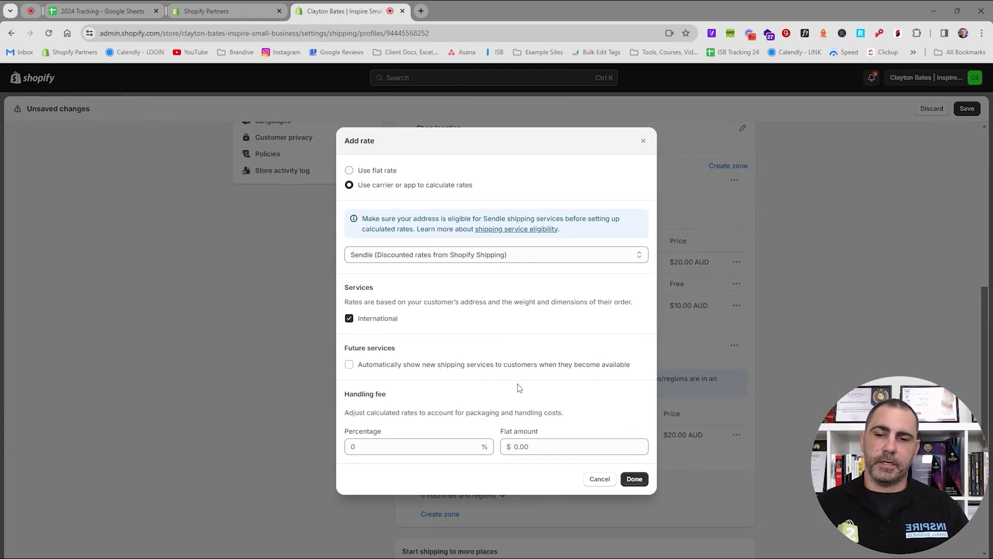
Automatically show new services for the International Sendle rate, set a 10% handling fee, and add it to the zone
click(409, 365)
click(455, 446)
text(10)
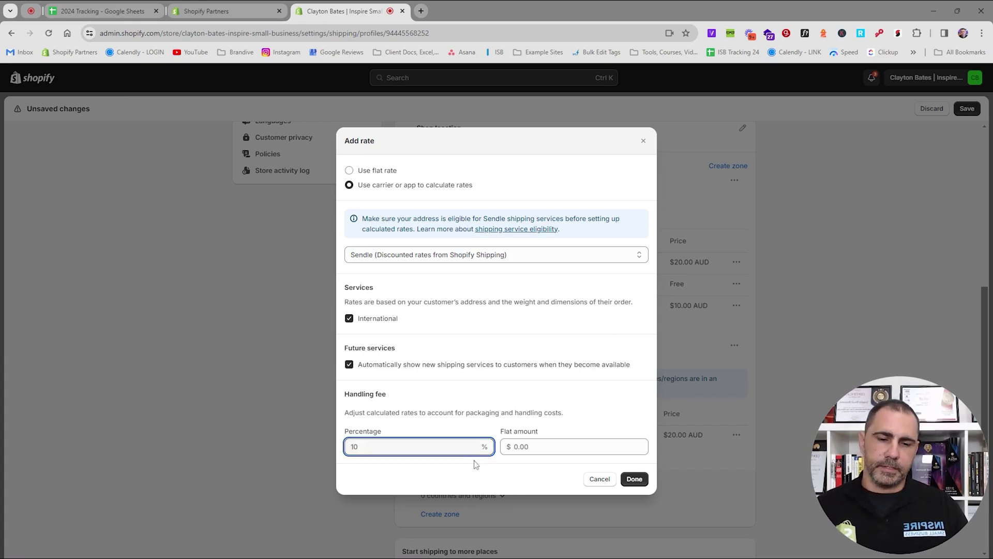
click(636, 478)
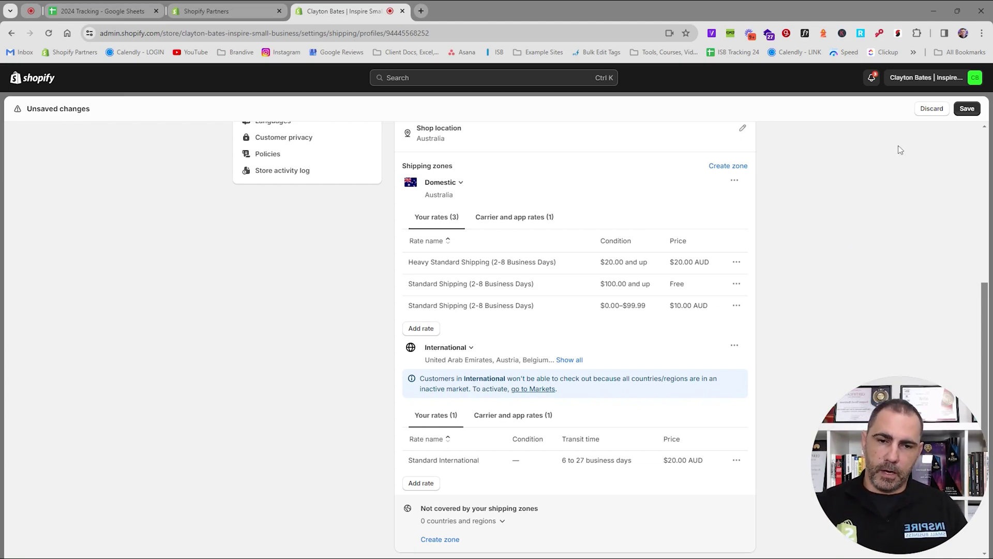
Save the shipping profile and close the store settings
click(967, 110)
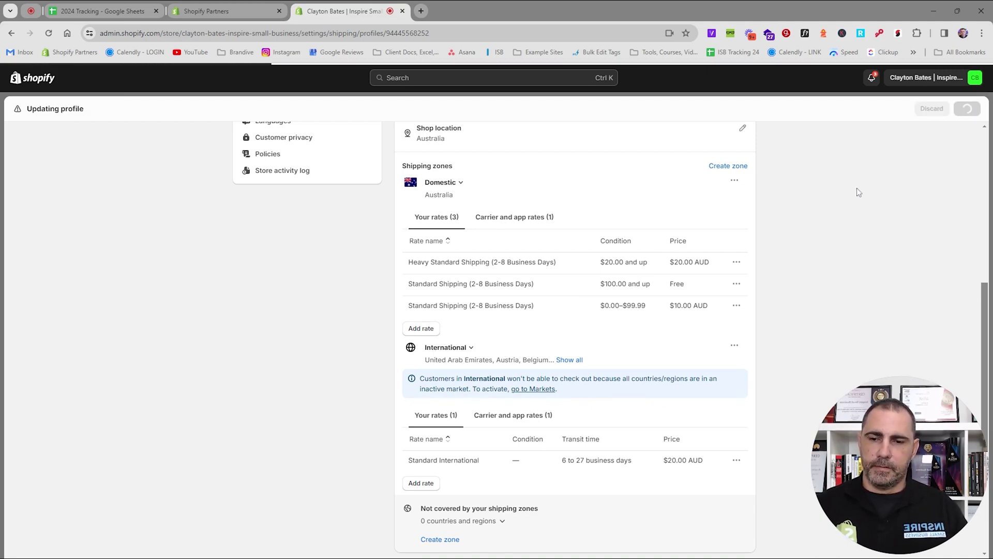
key(Escape)
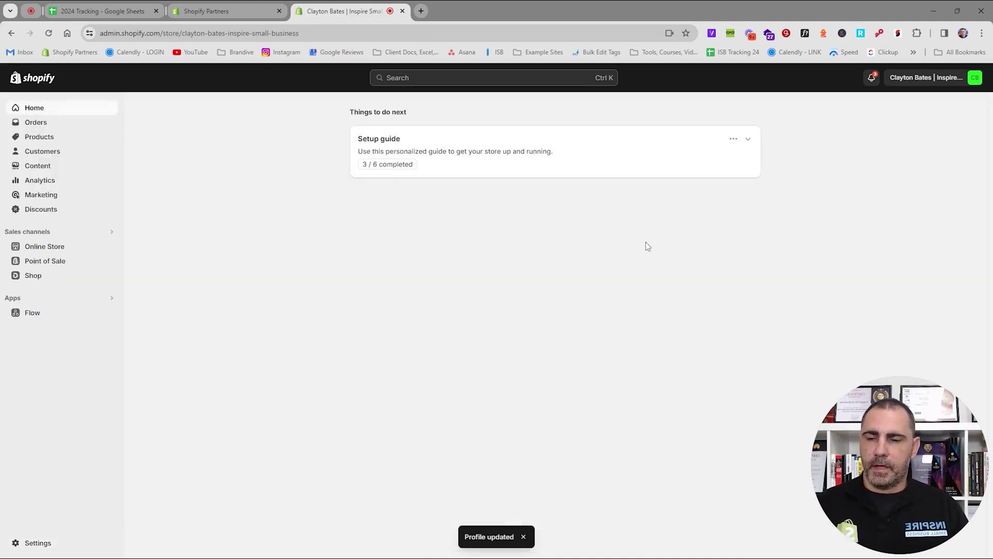
Open the store's orders and go to the abandoned checkouts
click(59, 124)
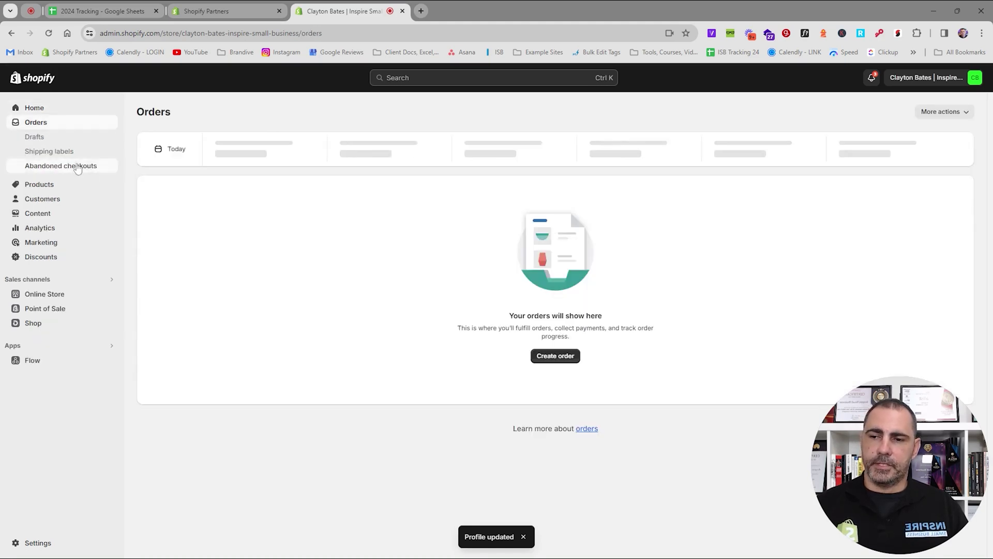
click(77, 166)
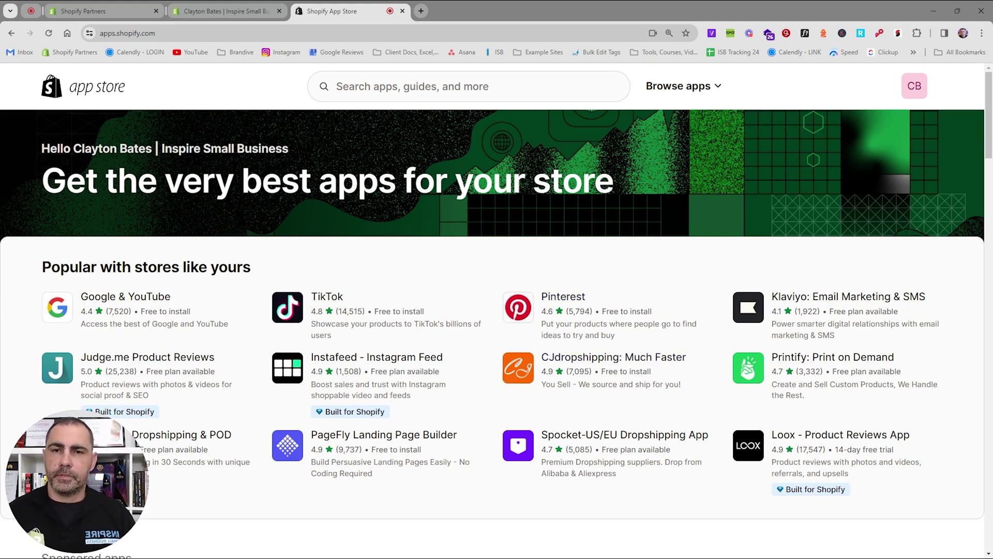
Search the Shopify App Store for "shipping" and for "australia post"
click(409, 86)
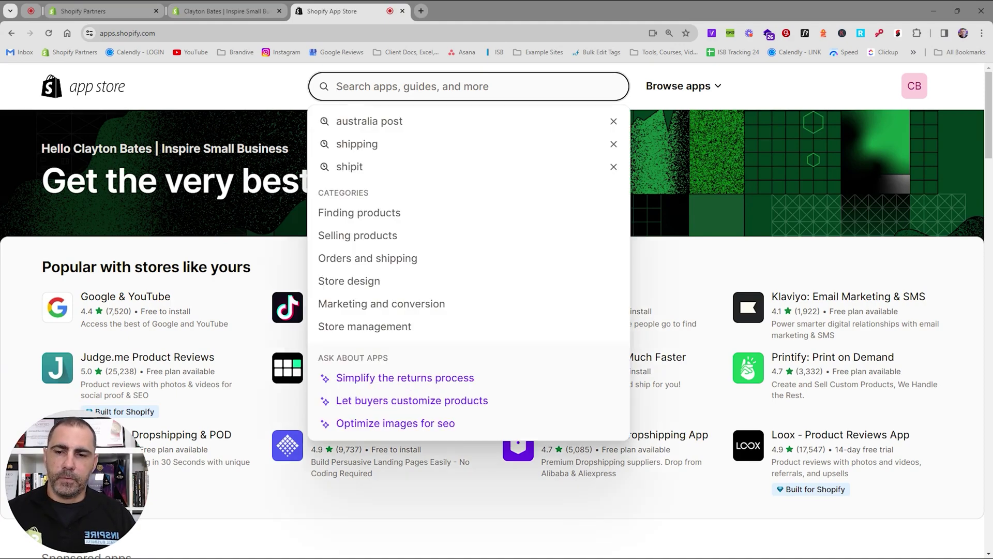
click(379, 140)
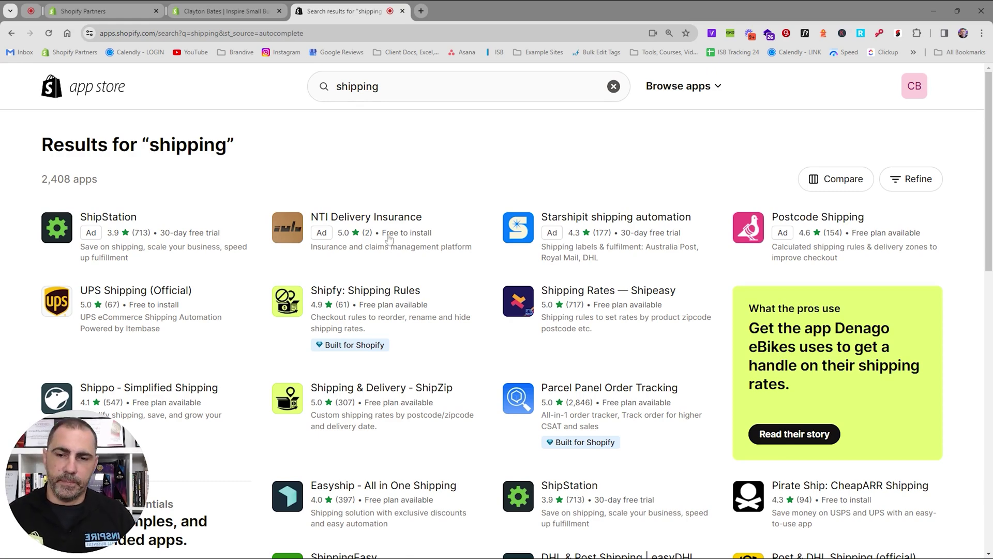
click(393, 86)
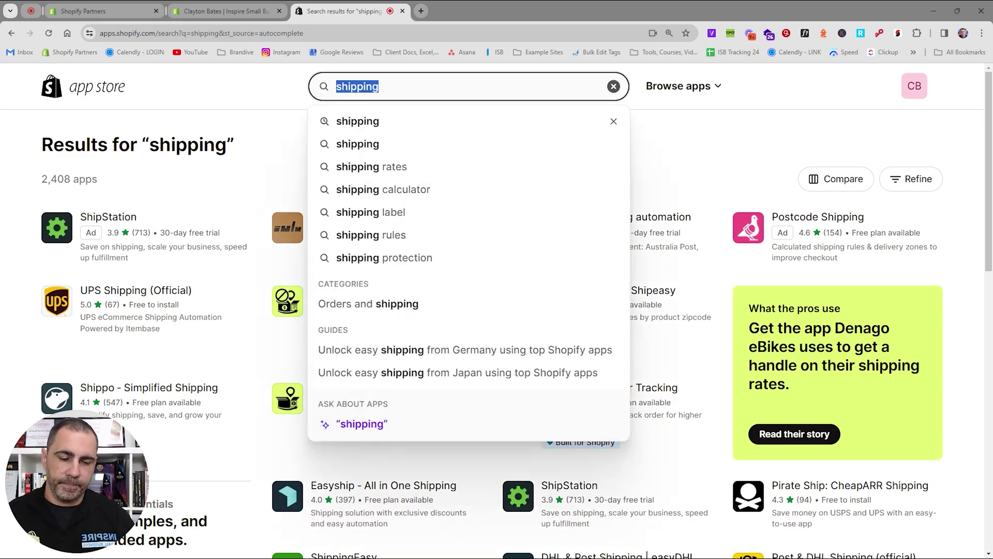
key(BackSpace)
text(australi)
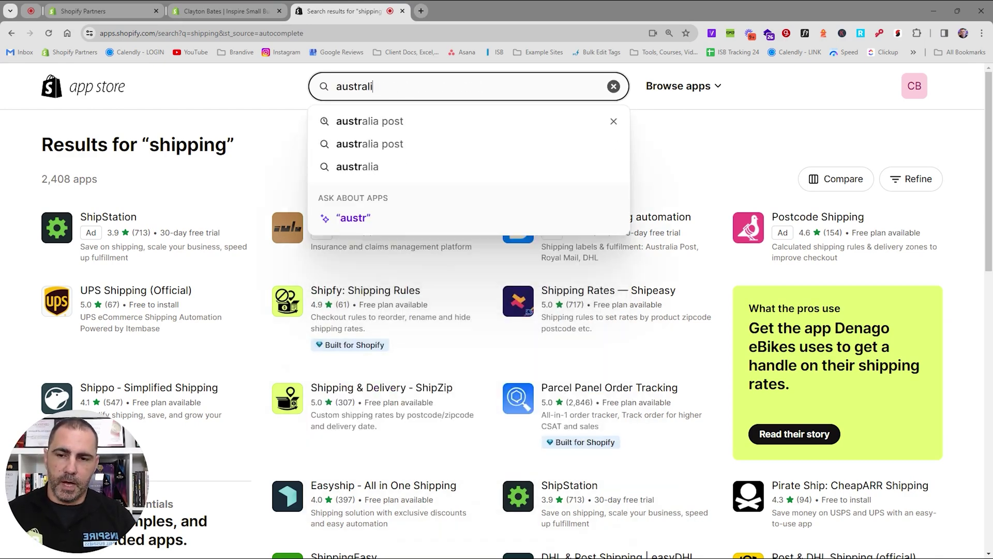
text(a post)
key(Return)
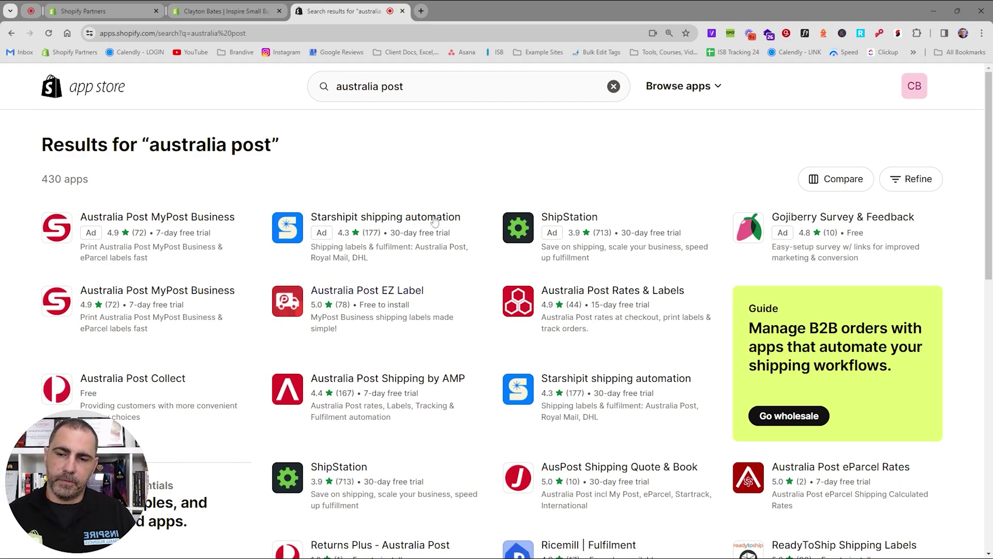
Search the app store for "dhl" and look through the listed shipping apps
drag(404, 87, 336, 87)
text(dhl)
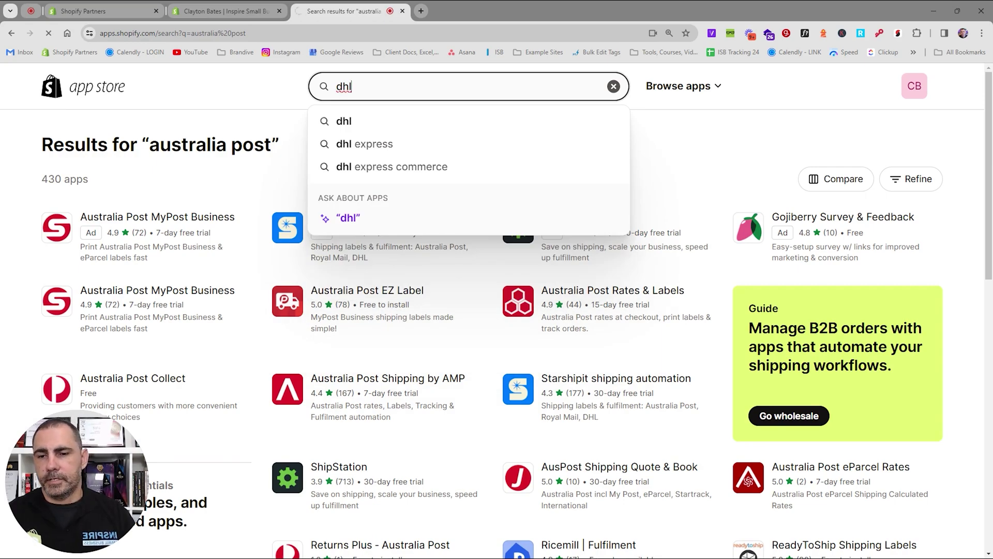
key(Return)
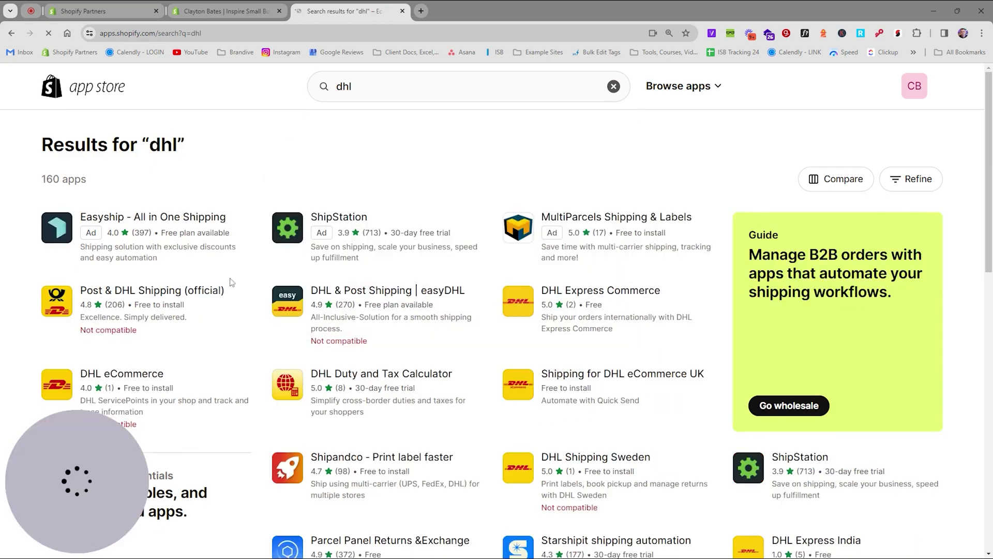
scroll(628, 323, down, 5)
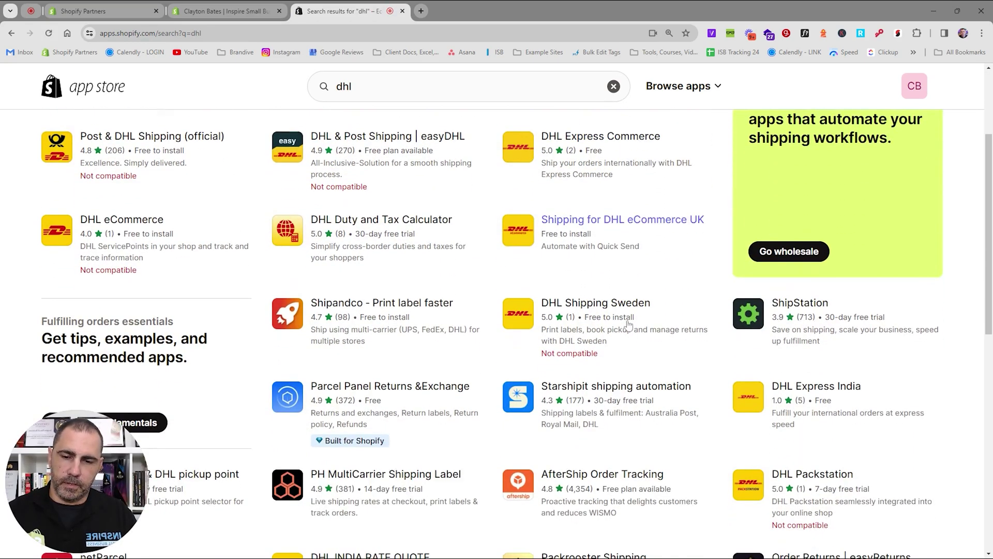
scroll(629, 324, up, 5)
Search the app store for "ups" and for "nz post"
double_click(343, 86)
text(ups)
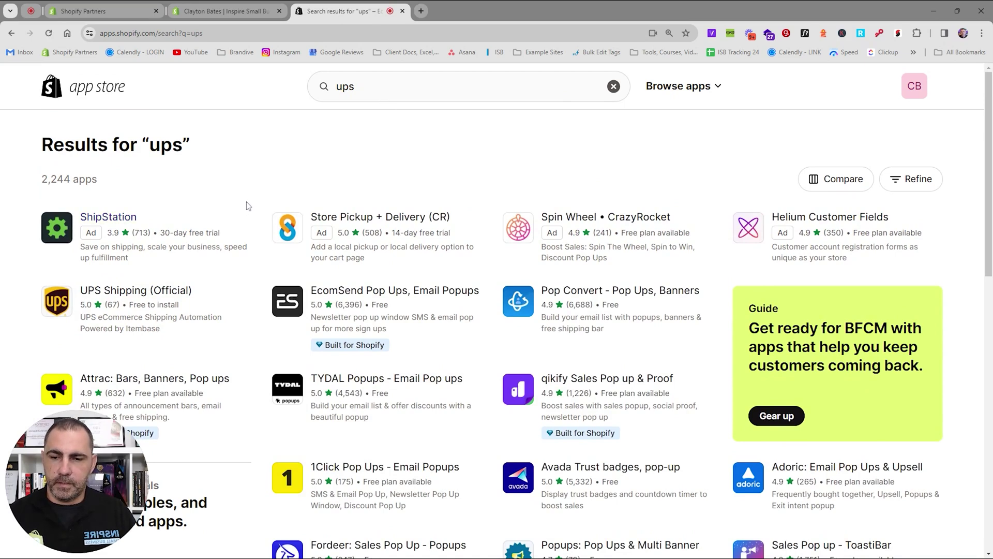
click(369, 88)
text(nz post)
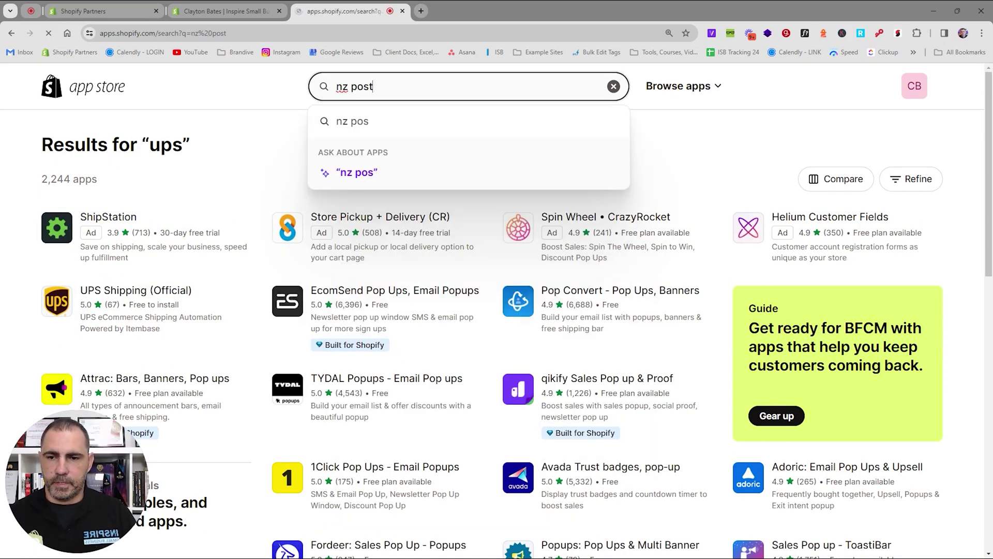
key(Return)
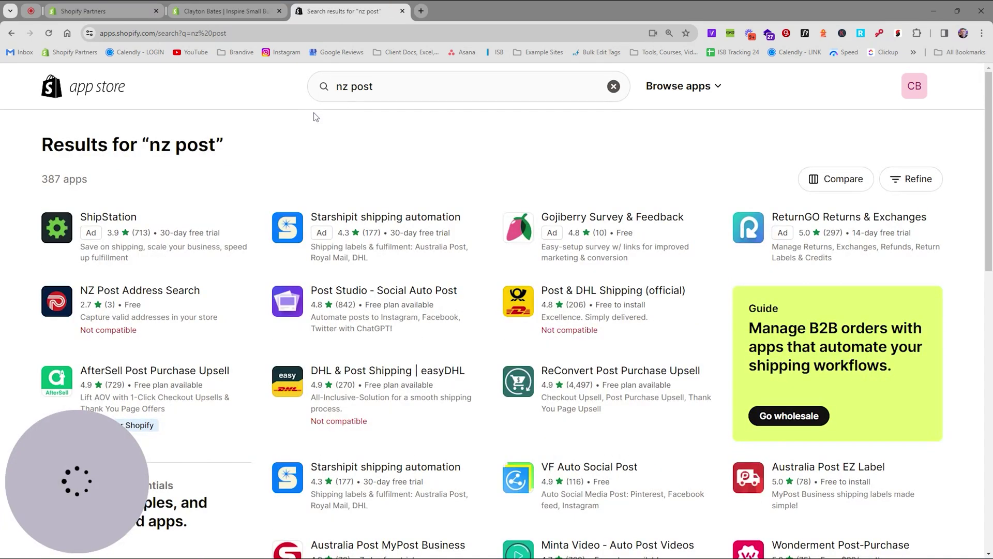